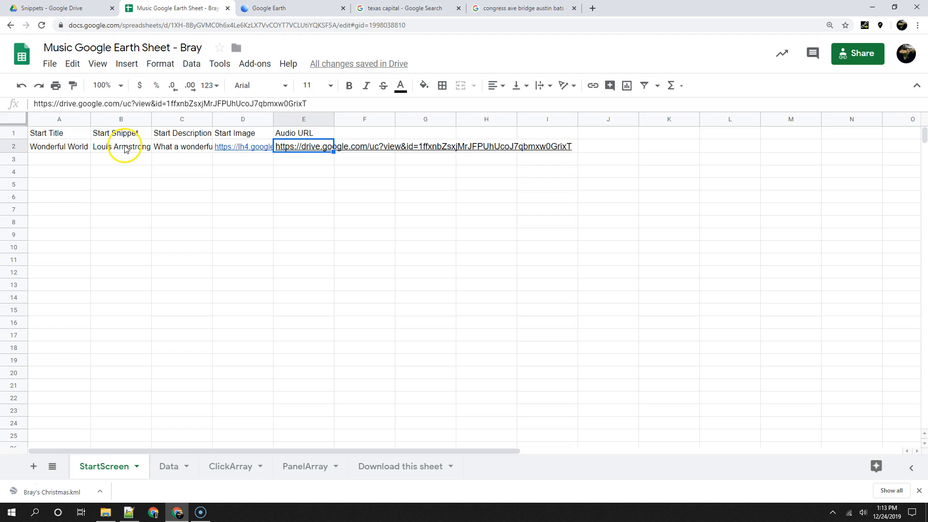
Review the StartScreen sheet's description, image and audio URL entries in row 2.
left_click(196, 148)
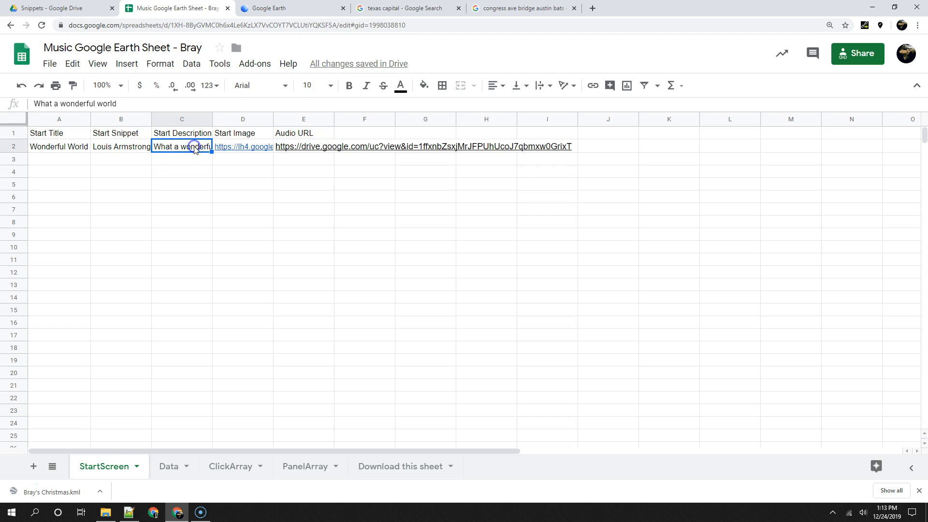
left_click(244, 146)
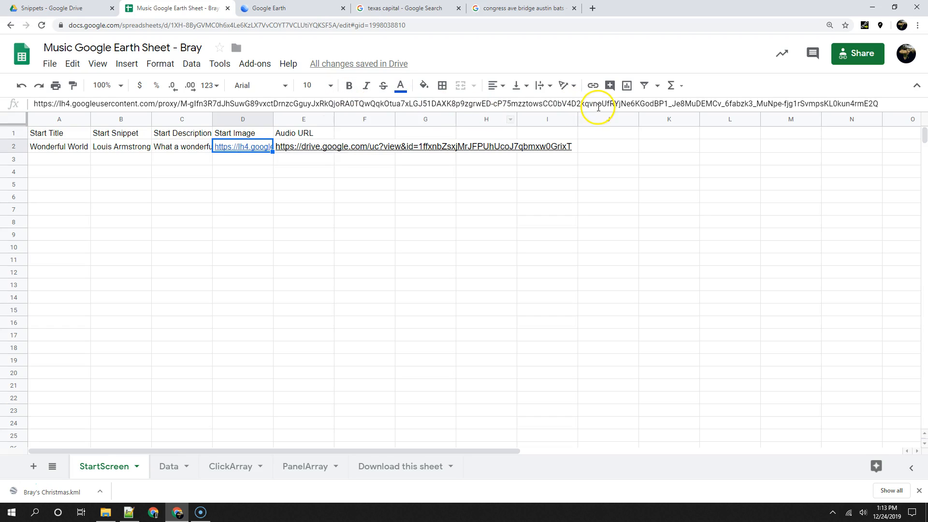
left_click(304, 146)
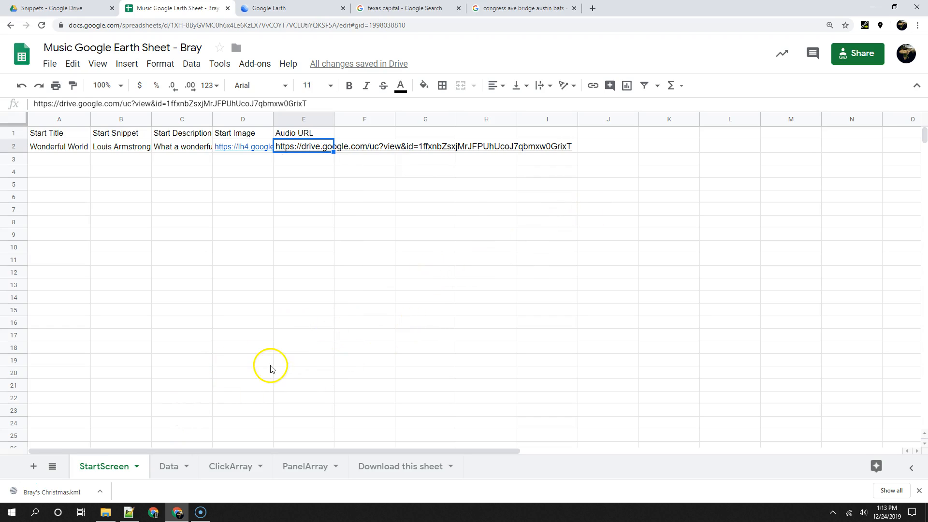
left_click(170, 467)
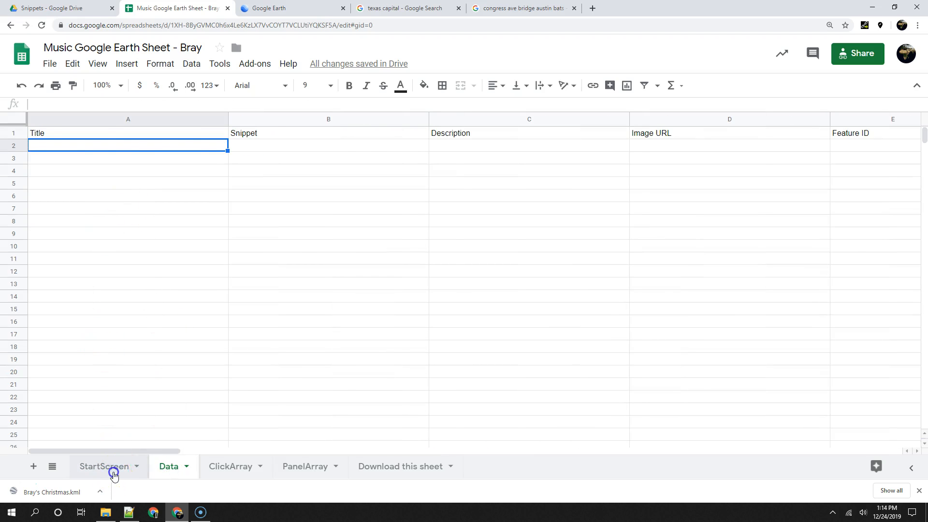
left_click(112, 469)
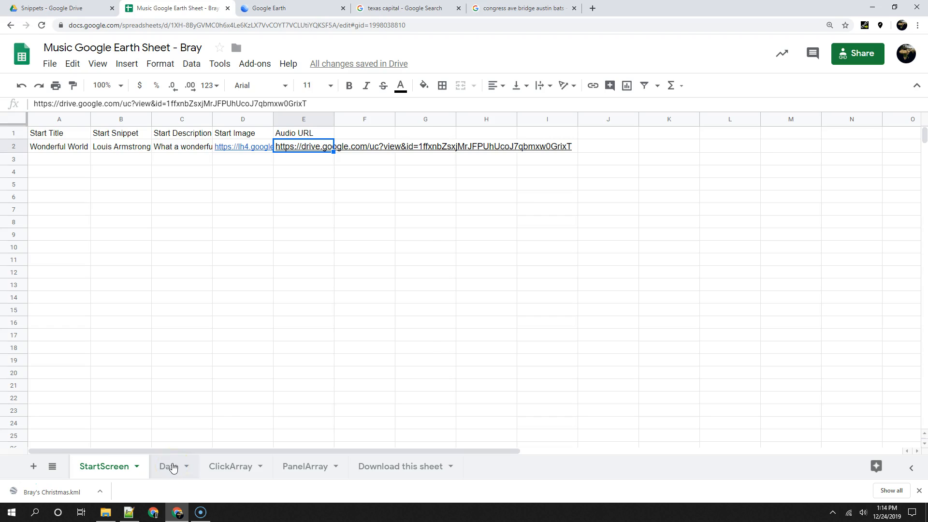
On the Data sheet, enter "Texas Capital" as the title and "Austin, TX" as the snippet in row 2.
left_click(170, 467)
left_click(40, 144)
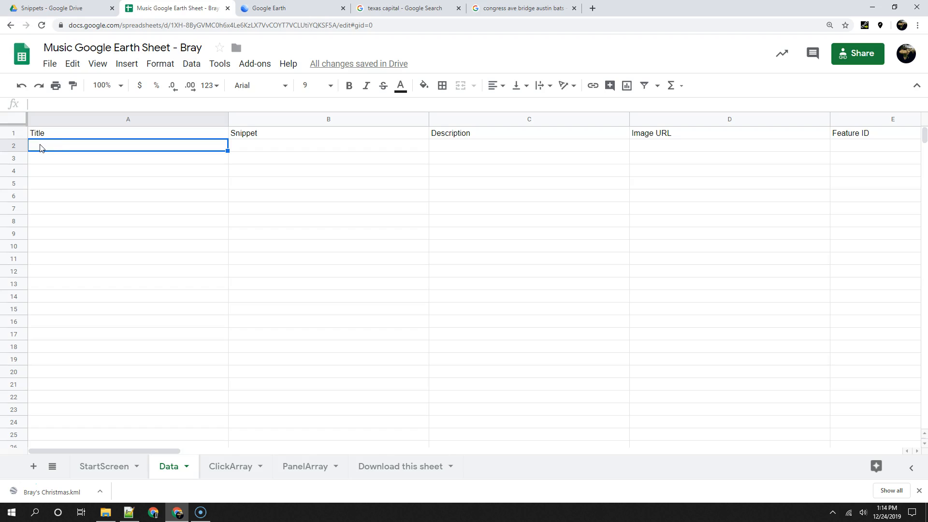
type("T")
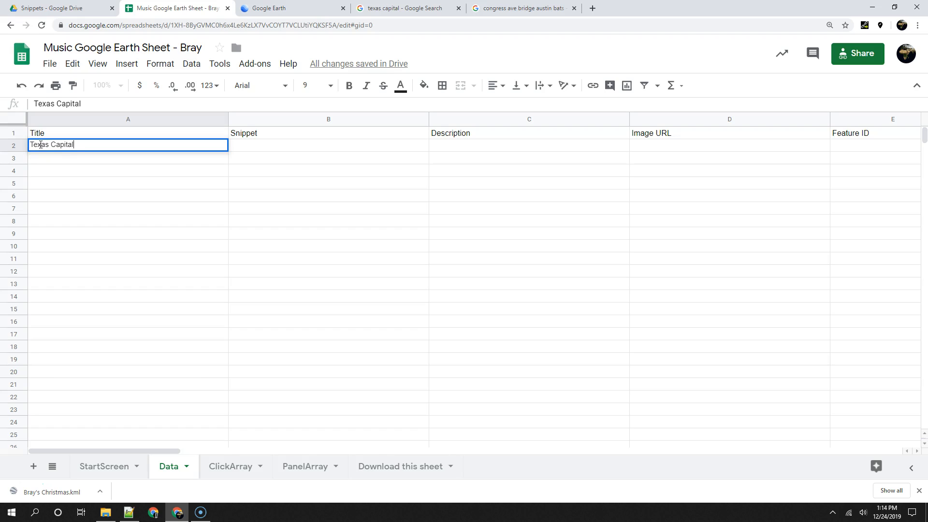
type("exas Capital")
key("Tab")
type("Austin, TX")
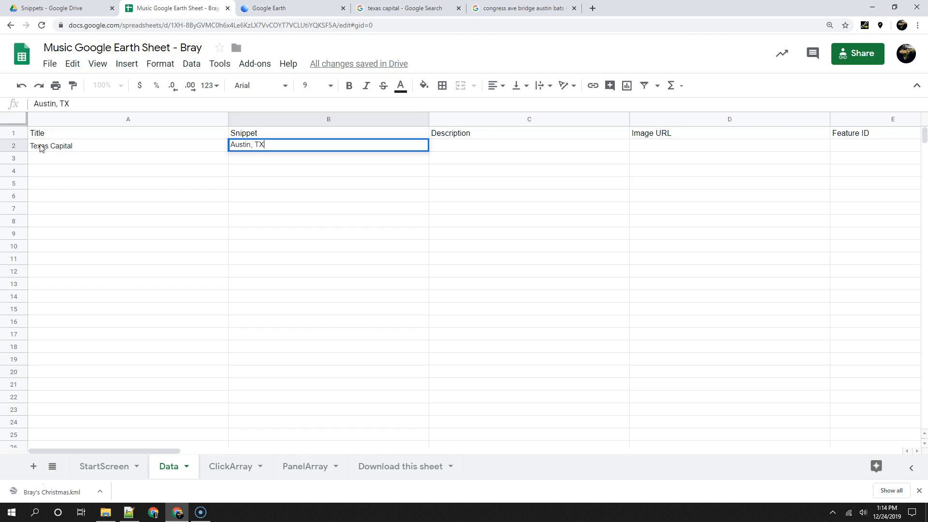
Enter "This is Texas' state captial" as the description of the Texas Capital entry.
key("Tab")
type("This is t")
key("BackSpace")
type("is th")
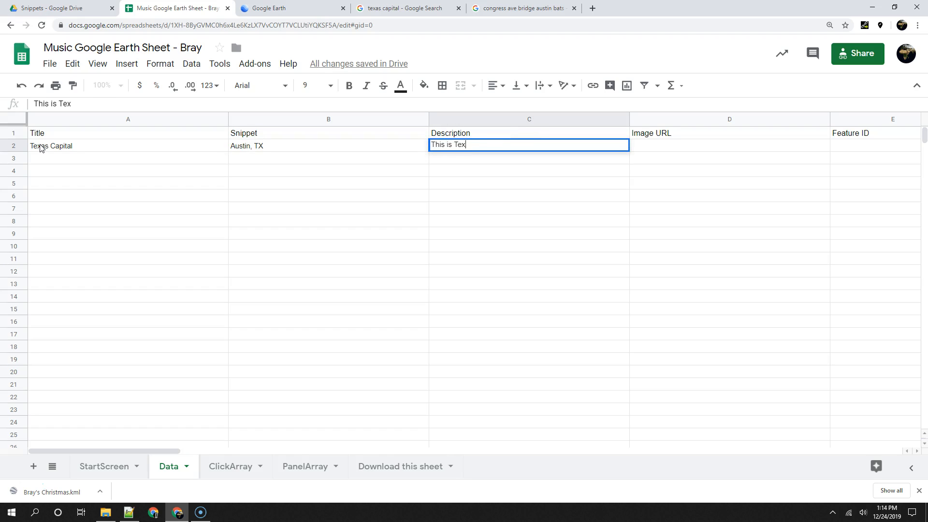
type("exas' state captio")
type("l")
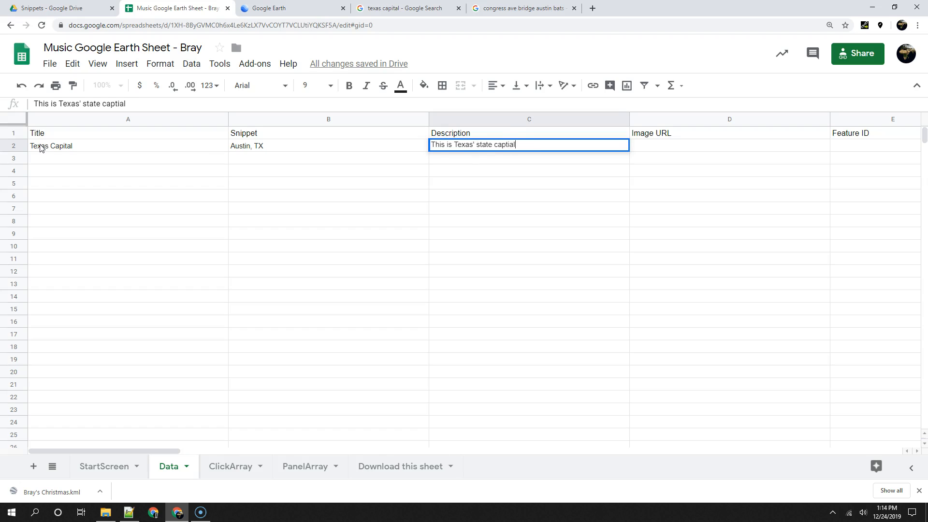
key("Tab")
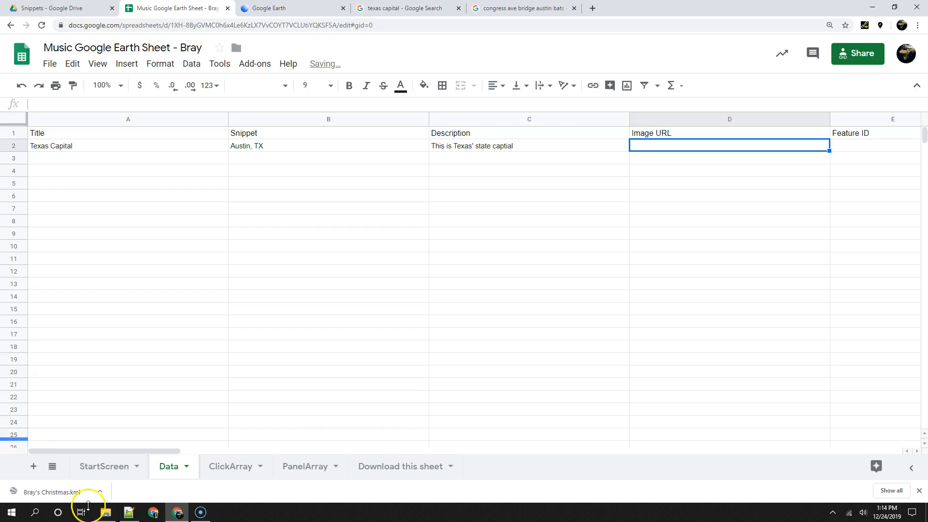
Copy the image address of the enlarged WBAP.com photo in the texas capital image search.
left_click(405, 8)
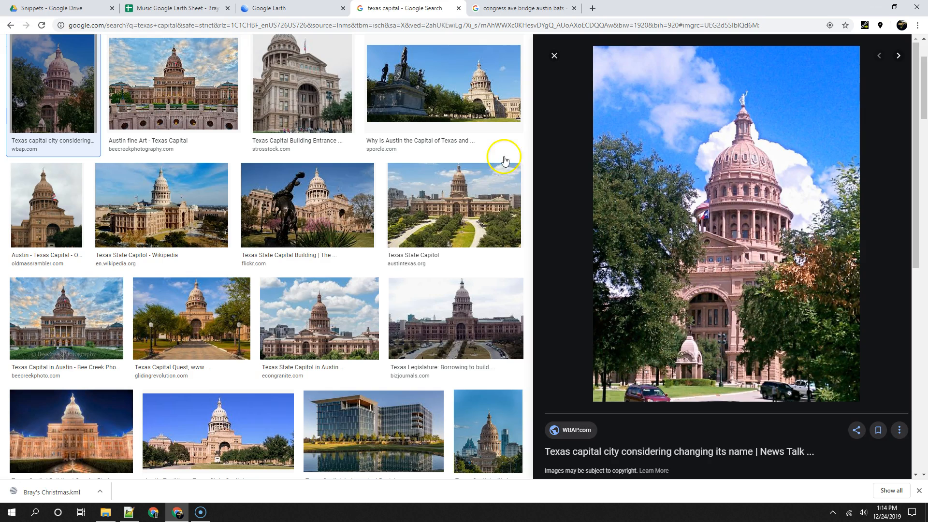
right_click(690, 232)
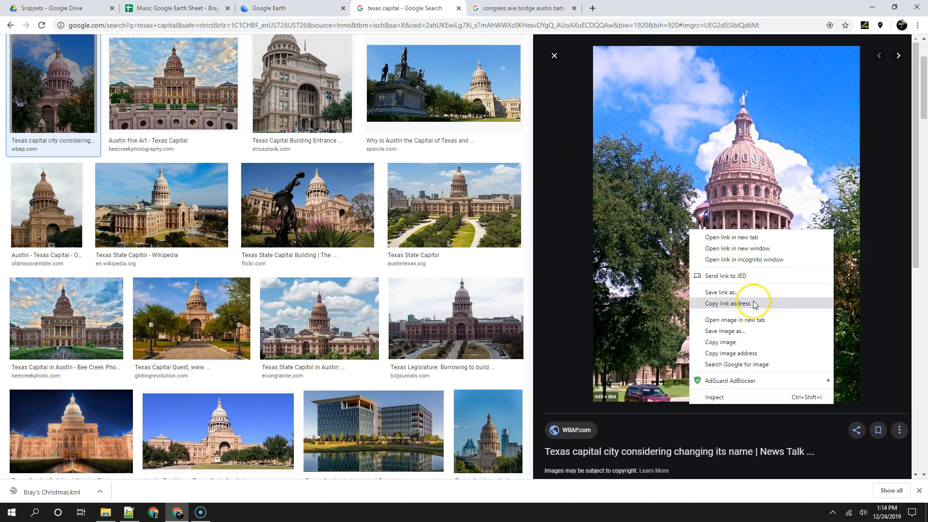
left_click(752, 343)
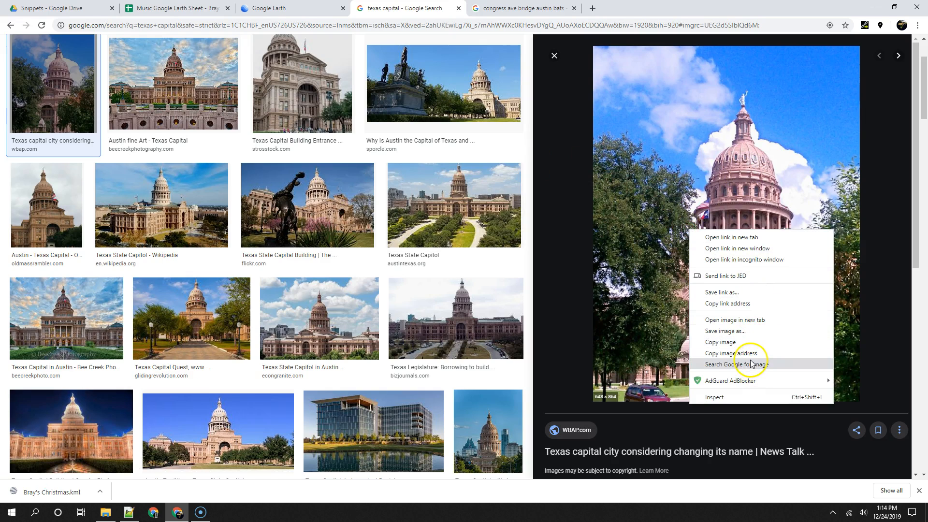
left_click(751, 353)
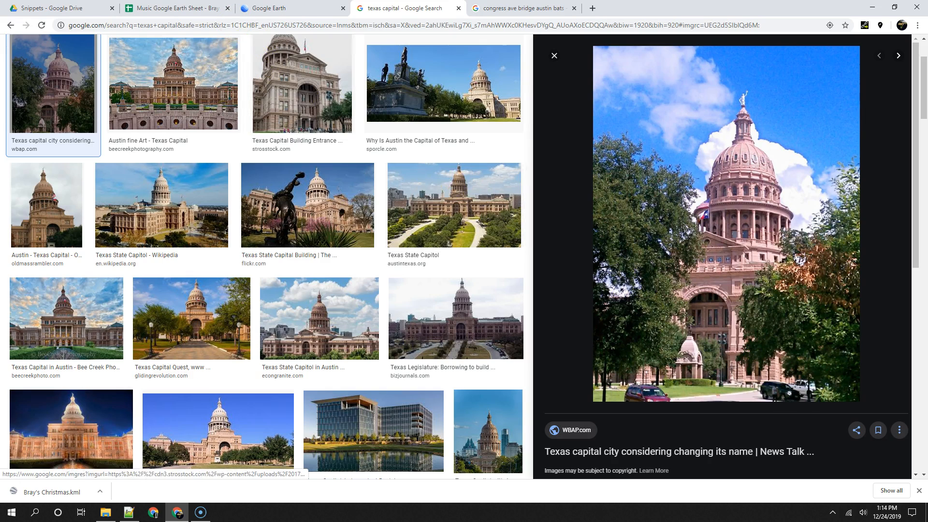
Paste the copied image address into the Image URL cell of the Texas Capital row on the Data sheet.
left_click(174, 8)
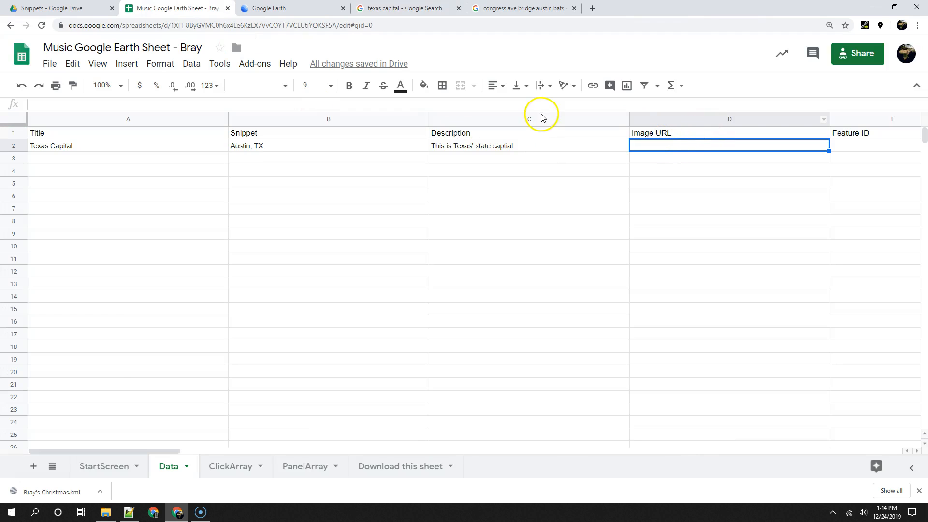
right_click(142, 105)
mouse_move(181, 231)
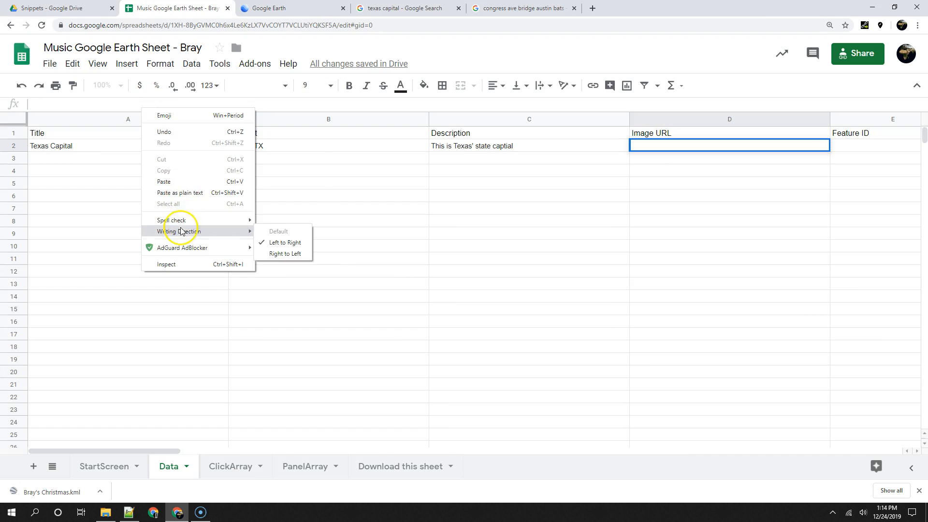
left_click(178, 182)
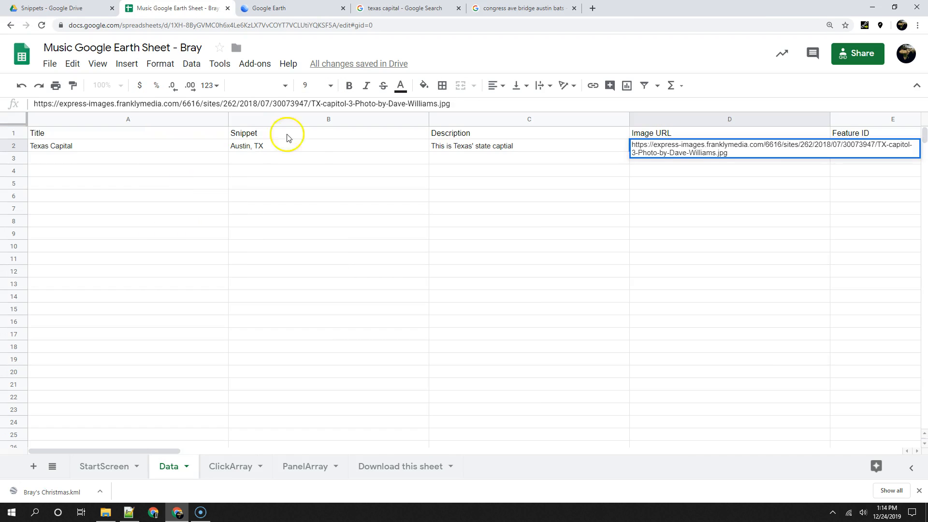
left_click(690, 245)
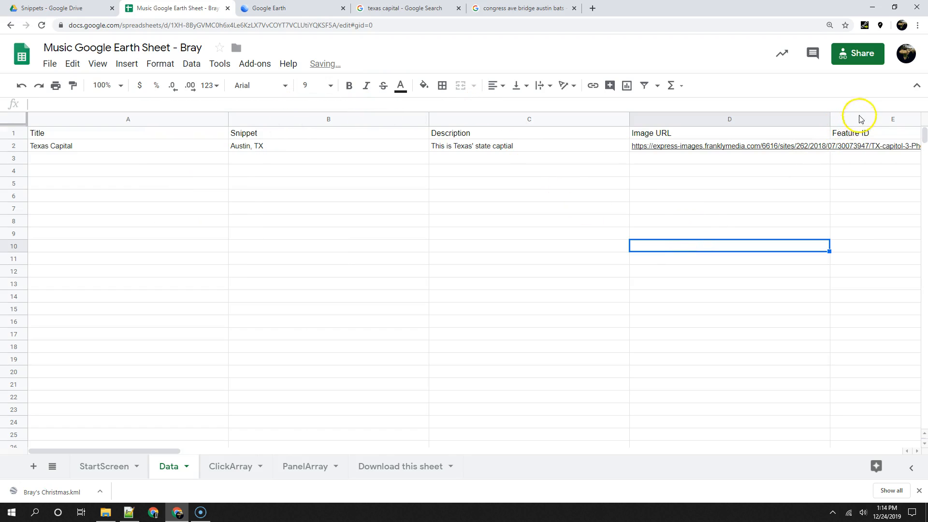
left_click(852, 145)
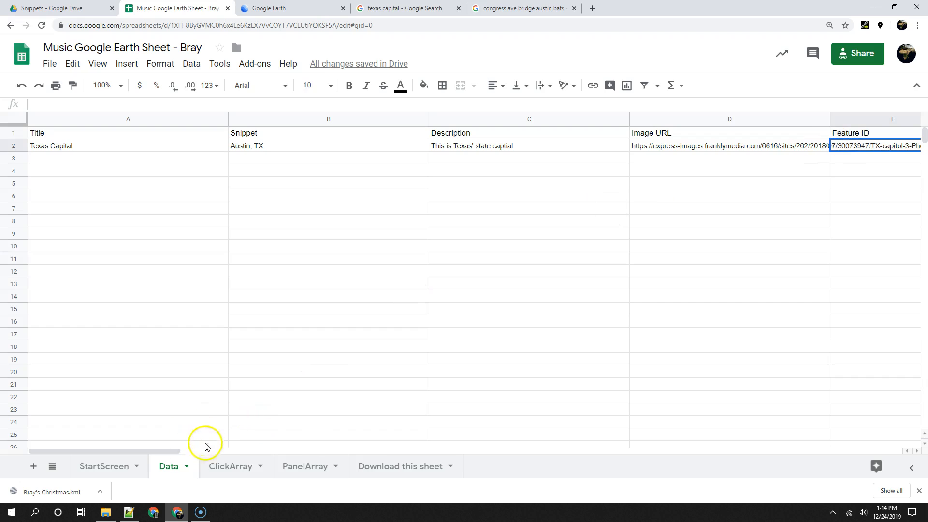
Add a second entry in row 3 with the title "Congress Ave. Bridge" and the snippet "Austin, TX".
left_click(54, 163)
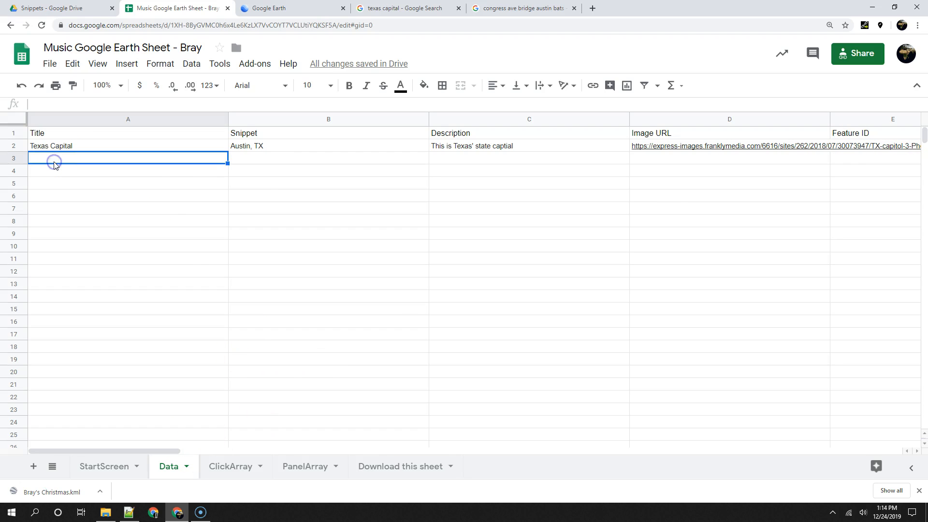
type("Congress A")
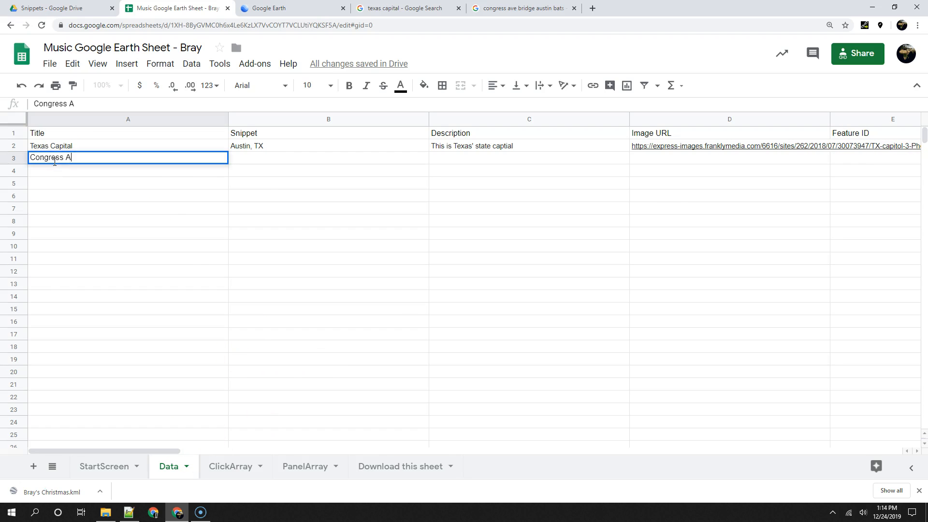
type("ve. Bridge")
key("Tab")
type("Aus")
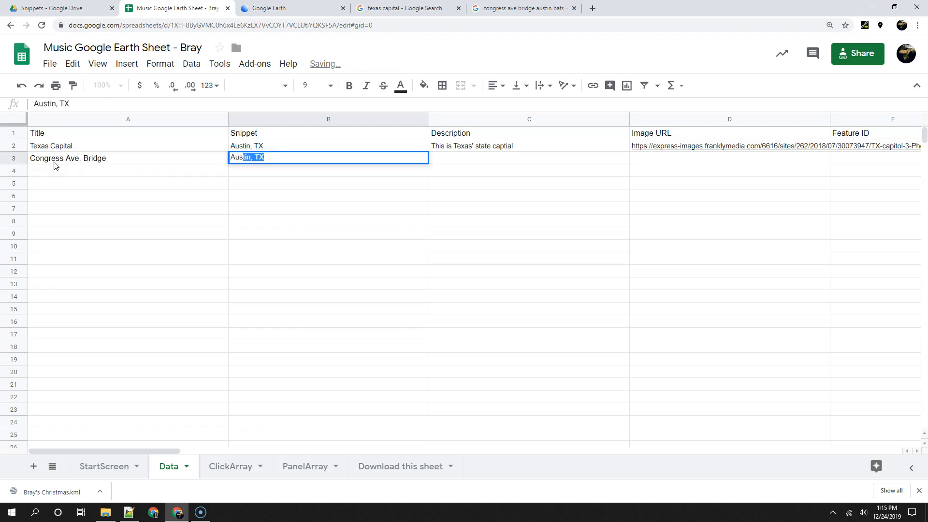
type("tin, TX")
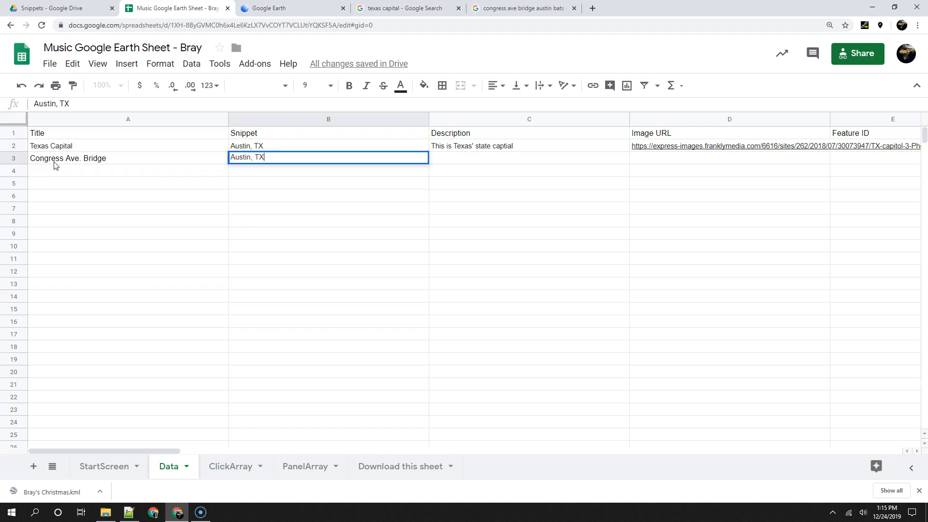
Enter "This is a bat bridge" as the description of the Congress Ave. Bridge entry.
key("Tab")
type("This t")
type("s a bat bridge")
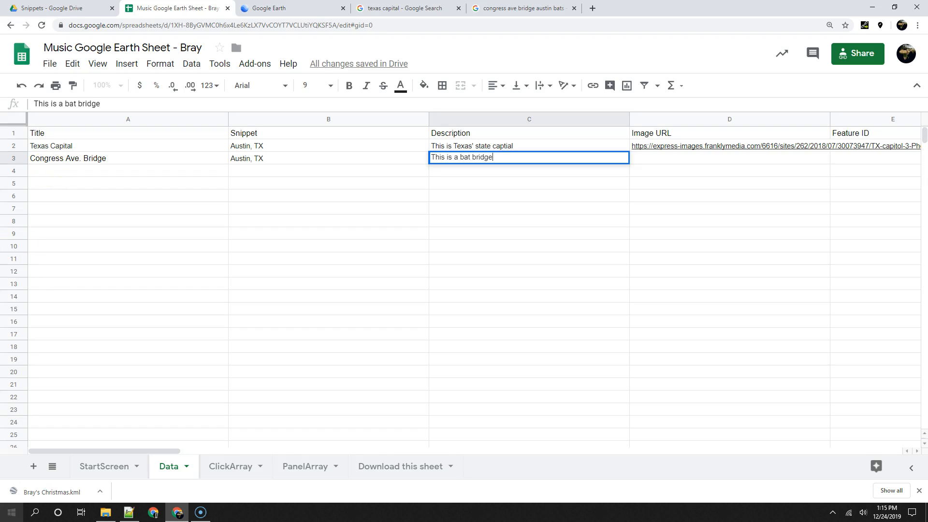
Copy the image address of the enlarged YouTube photo in the Congress Ave bridge bats image search.
left_click(525, 9)
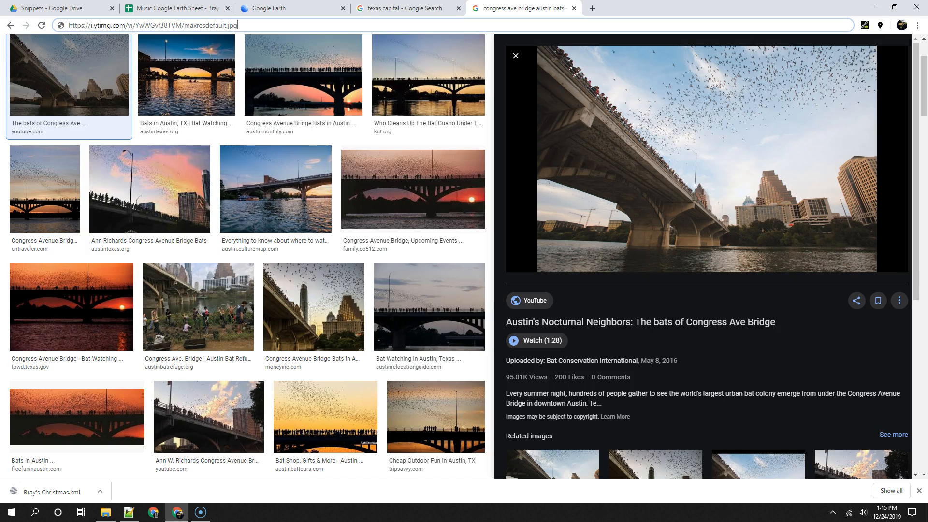
right_click(696, 168)
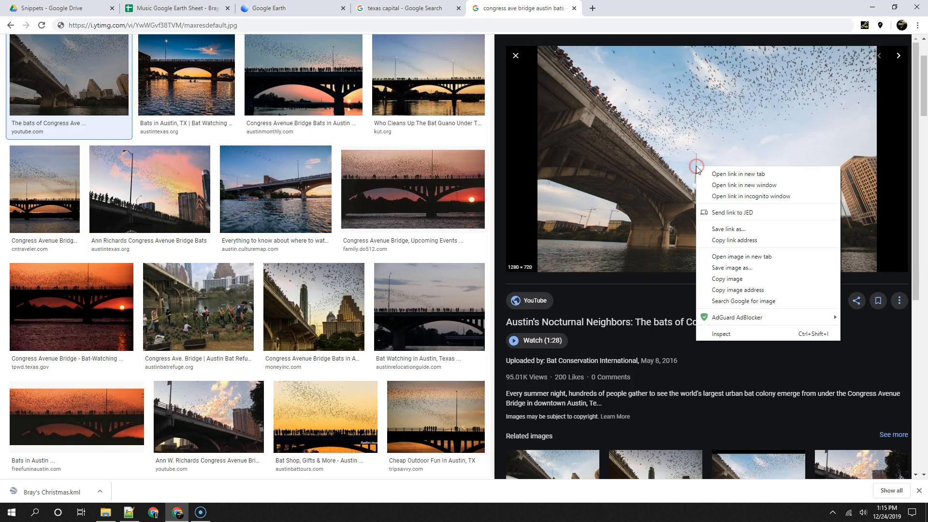
left_click(719, 290)
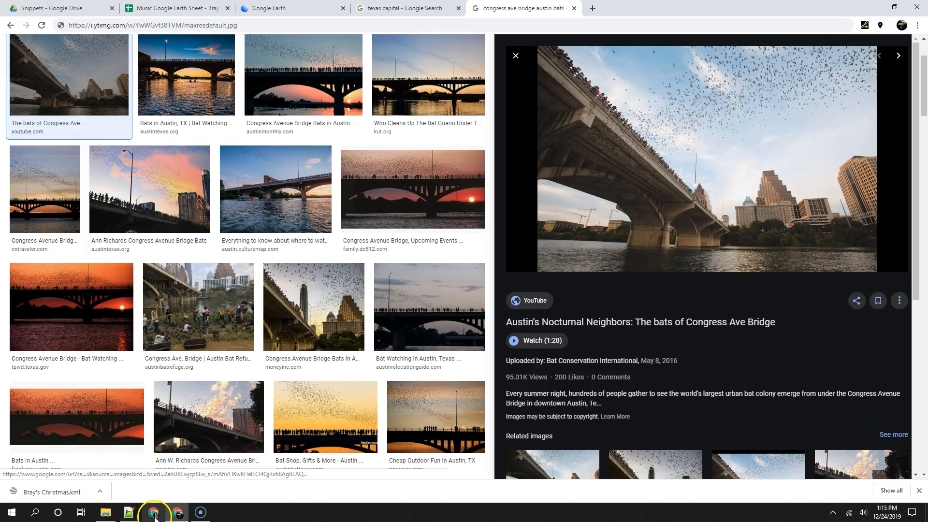
Paste the copied bridge photo address into the Image URL cell of row 3 on the Data sheet.
left_click(208, 8)
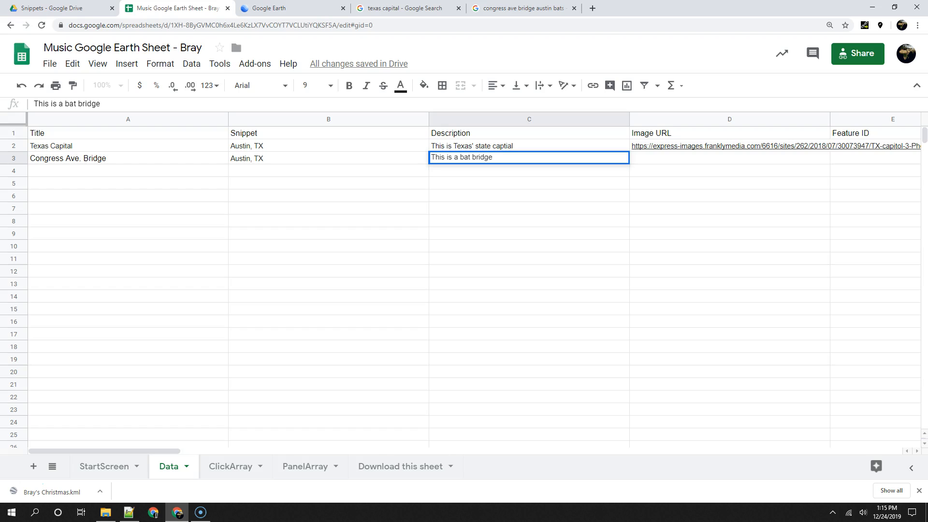
left_click(654, 159)
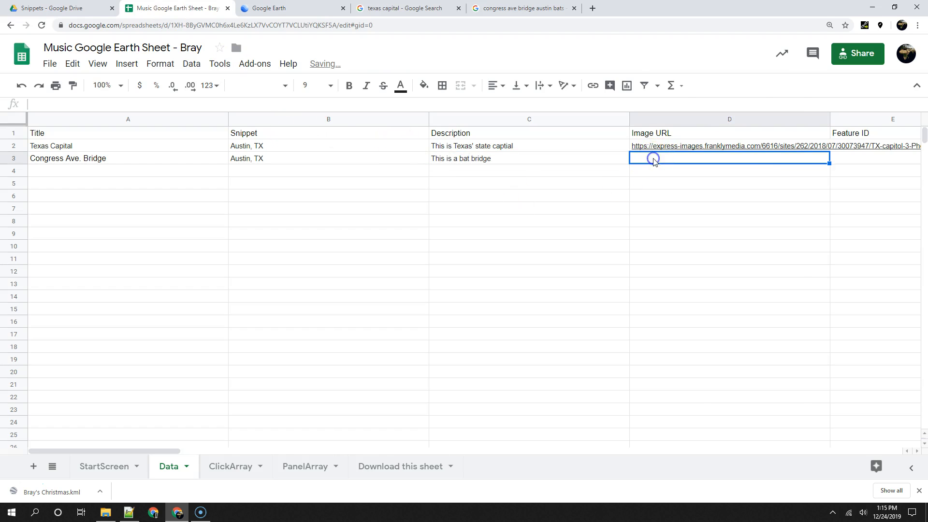
right_click(653, 159)
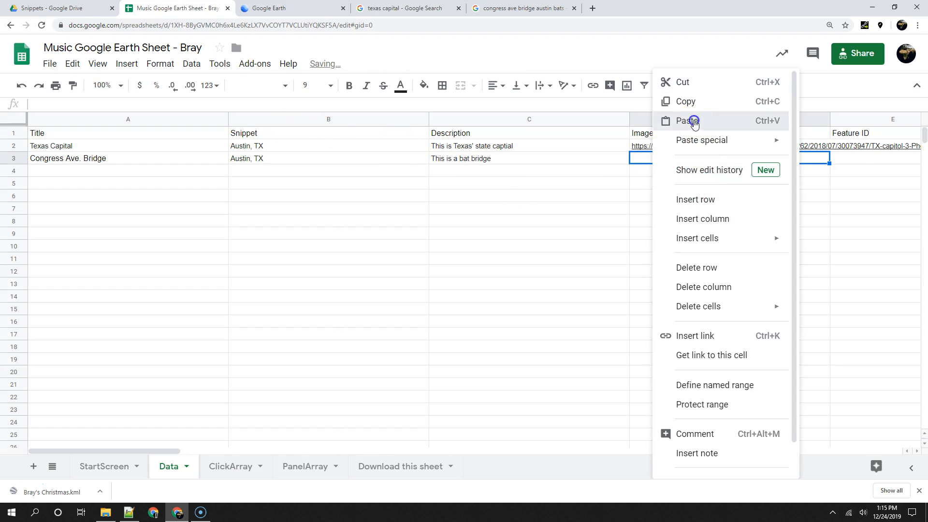
left_click(687, 121)
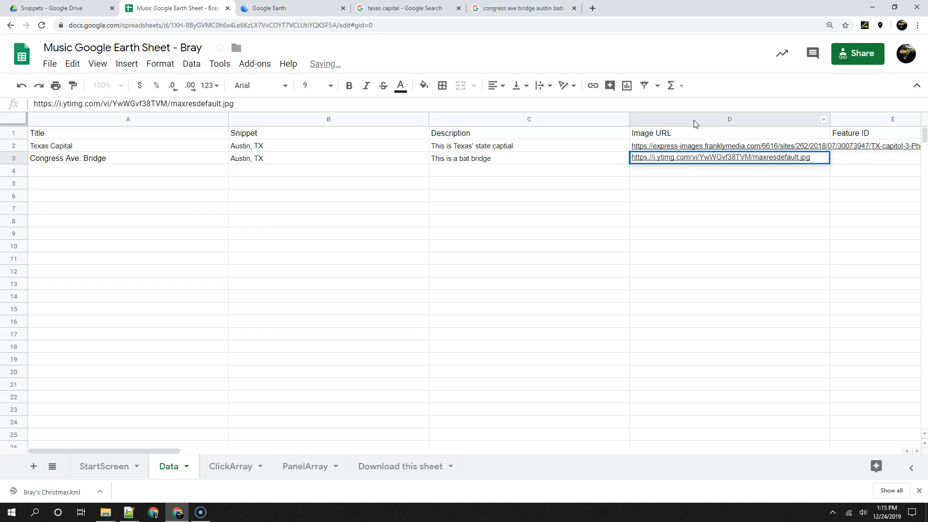
left_click(648, 235)
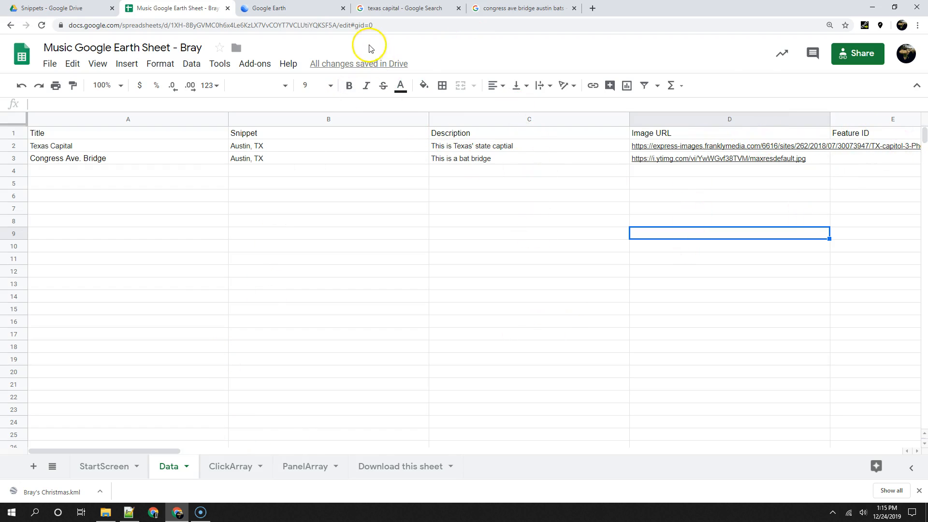
Switch to Google Earth and create a new project titled with the person's name followed by "Christmas".
left_click(273, 8)
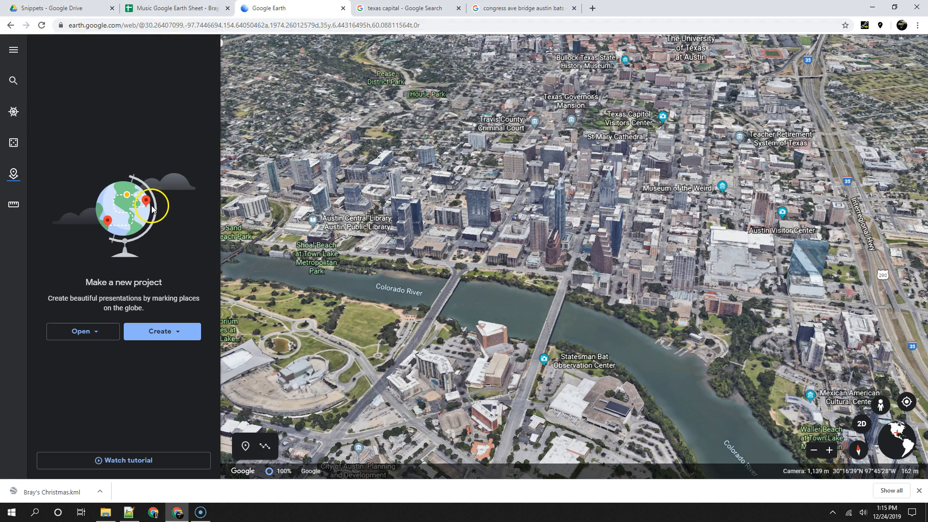
left_click(13, 184)
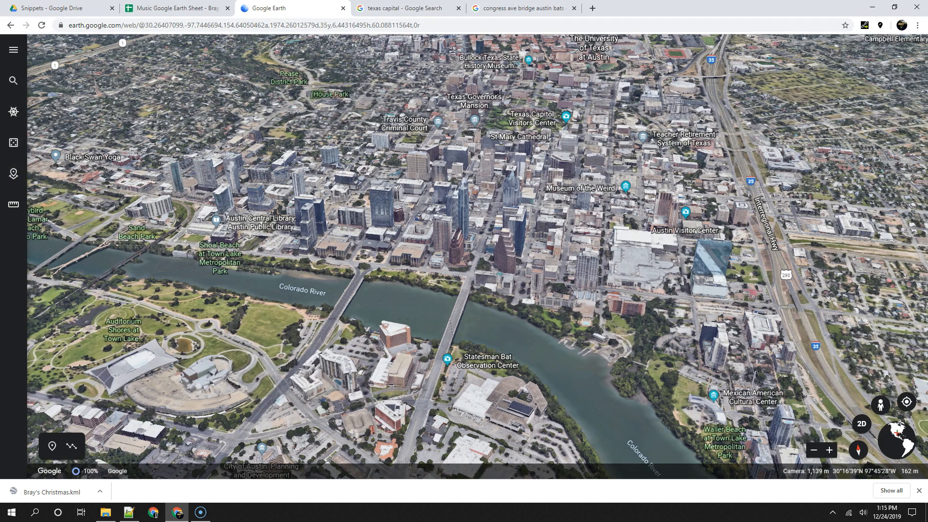
left_click(13, 175)
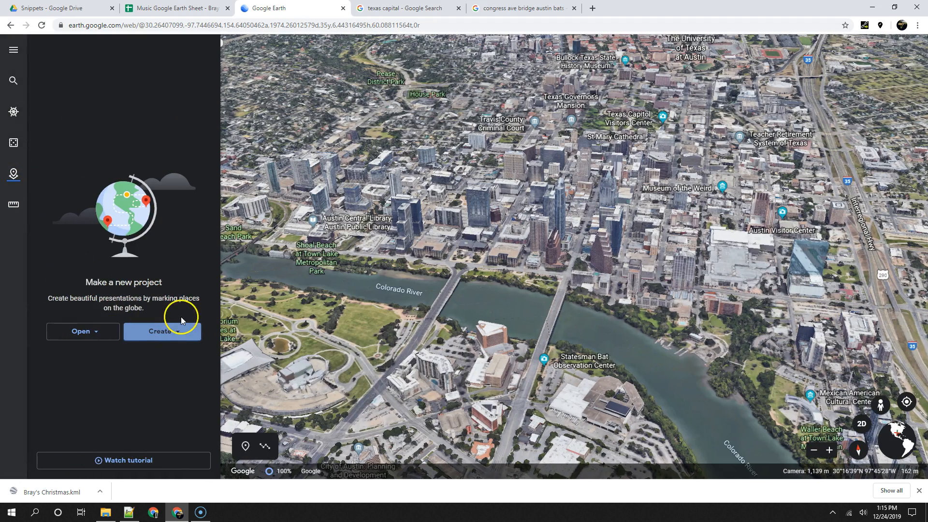
left_click(181, 331)
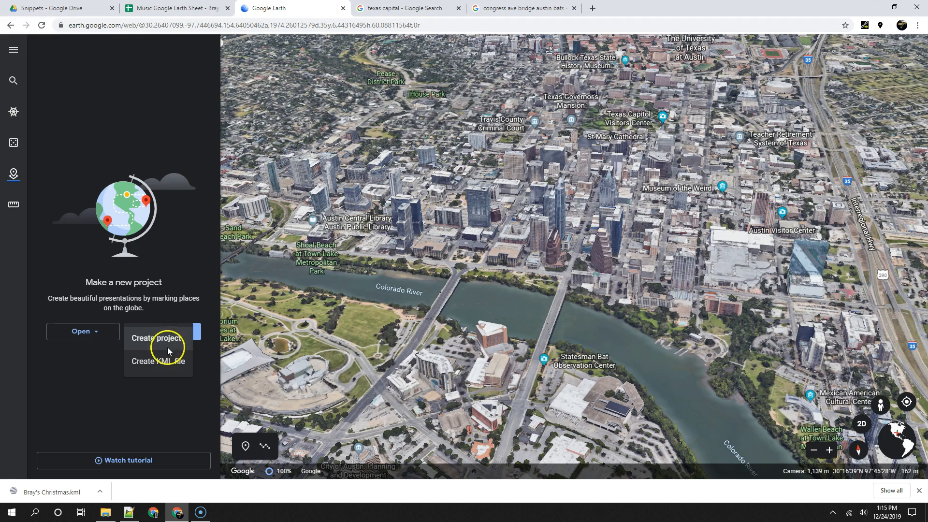
left_click(167, 337)
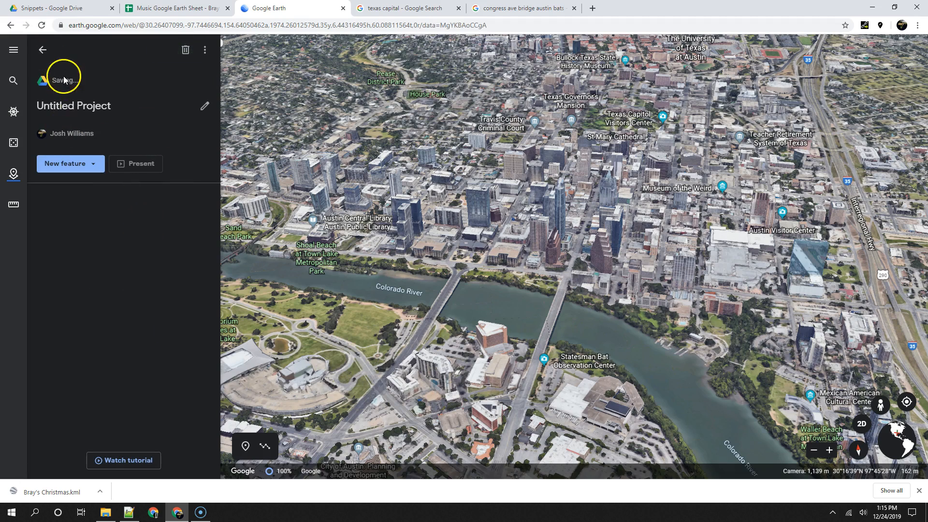
left_click(72, 104)
type("BRa")
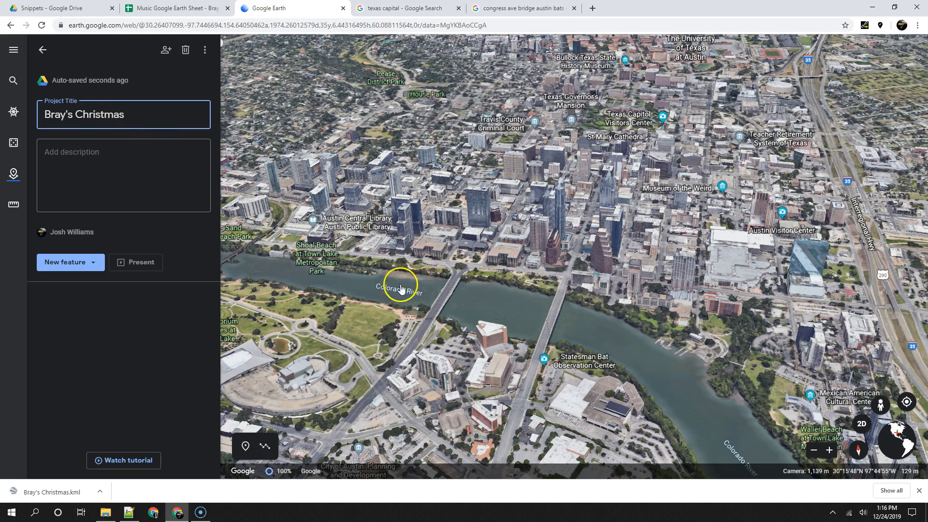
Place a placemark on Antarctica titled "Start Screen" in the Christmas project.
scroll(459, 298, "down", 3)
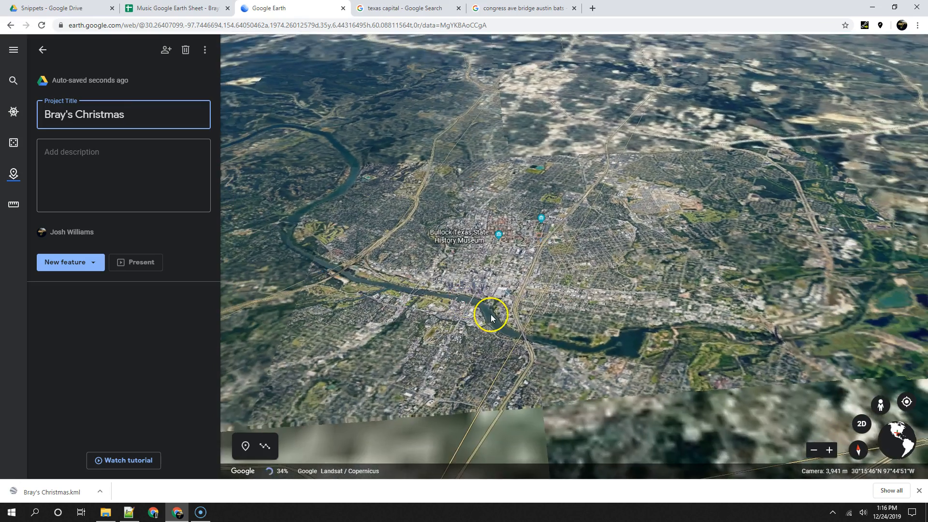
left_click_drag(491, 314, 576, 268)
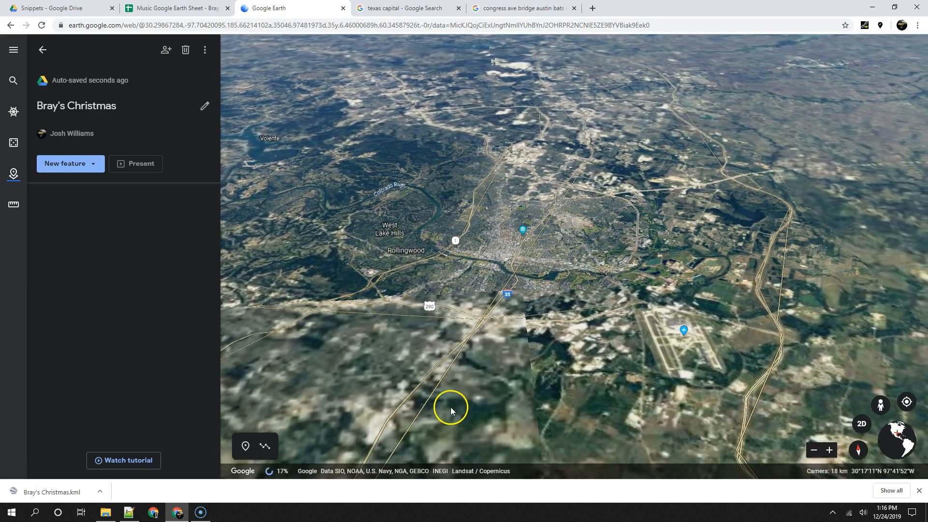
left_click_drag(450, 406, 540, 320)
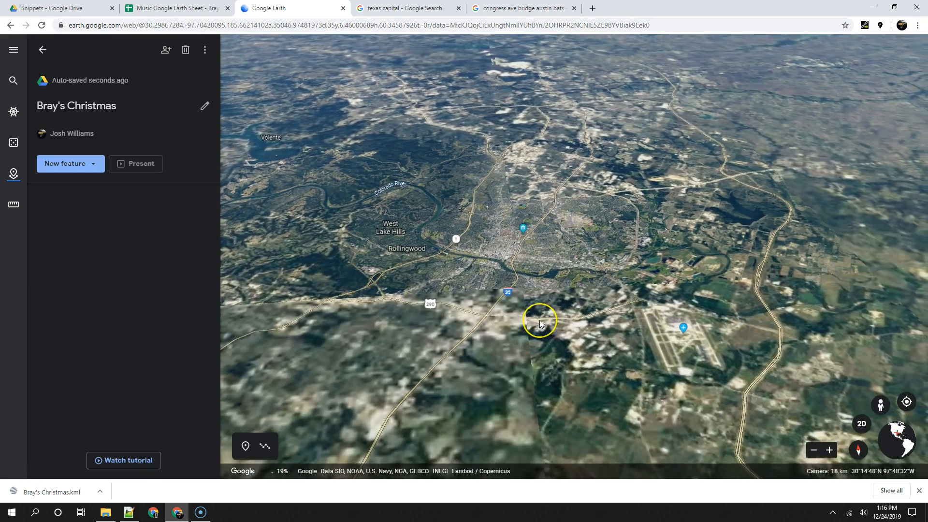
scroll(539, 320, "down", 10)
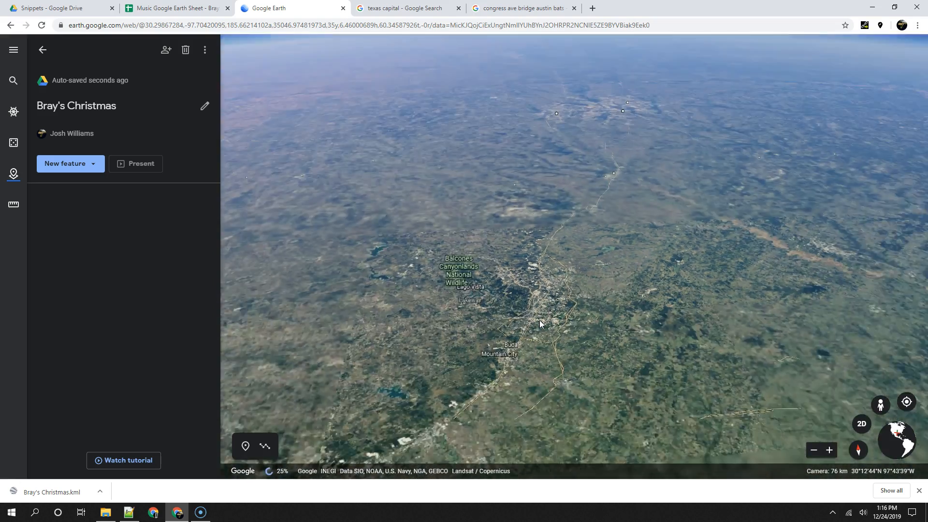
scroll(540, 320, "down", 10)
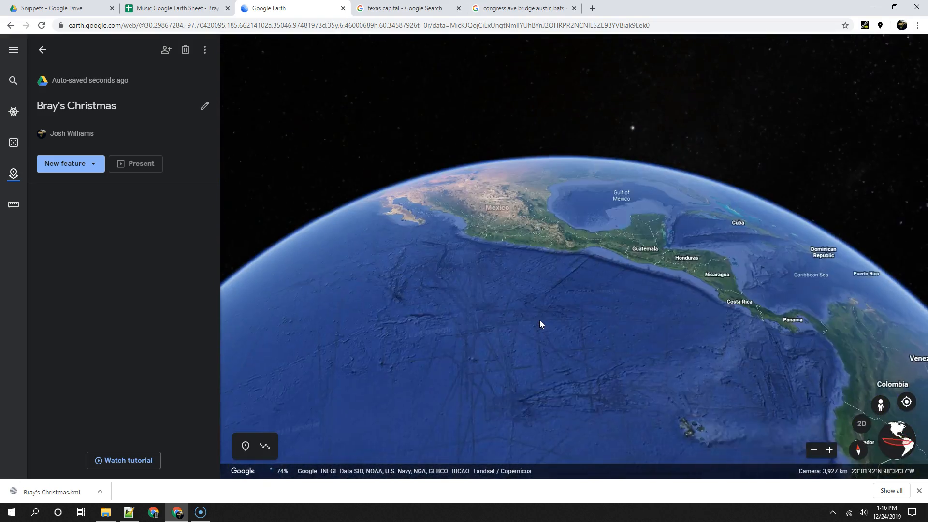
left_click_drag(539, 322, 540, 365)
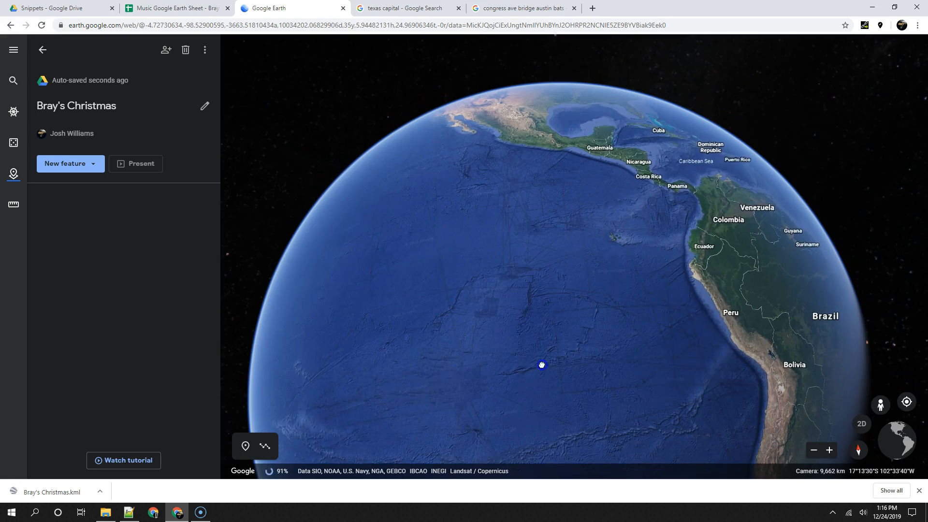
left_click_drag(558, 253, 459, 141)
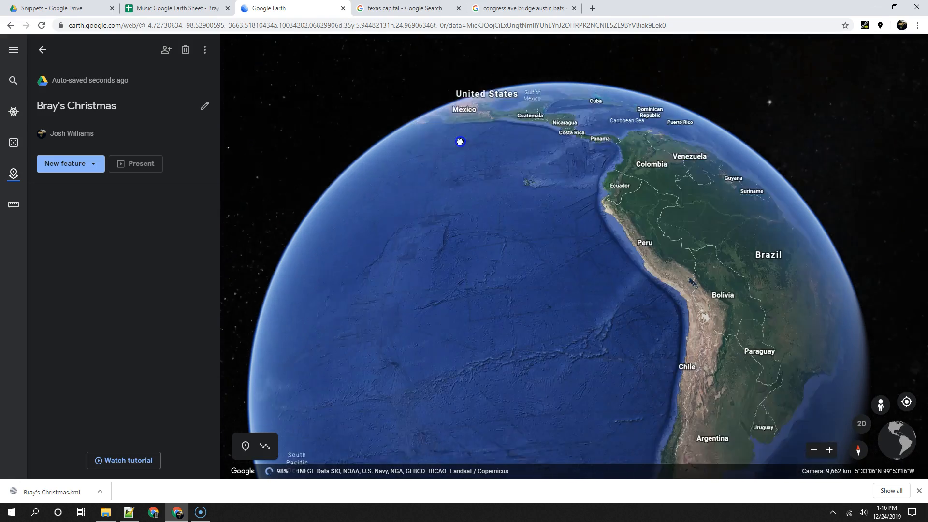
left_click_drag(541, 336, 565, 197)
left_click_drag(577, 298, 584, 164)
right_click_drag(577, 279, 596, 247)
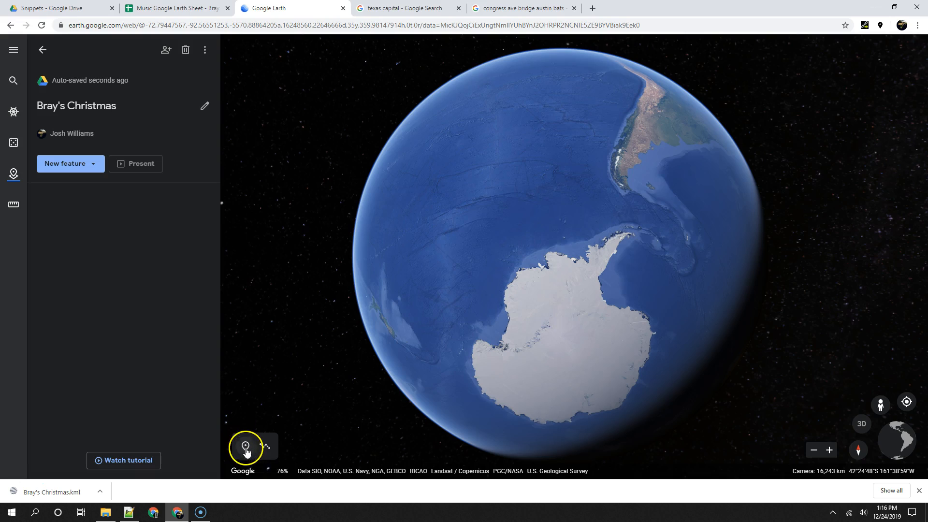
left_click(562, 360)
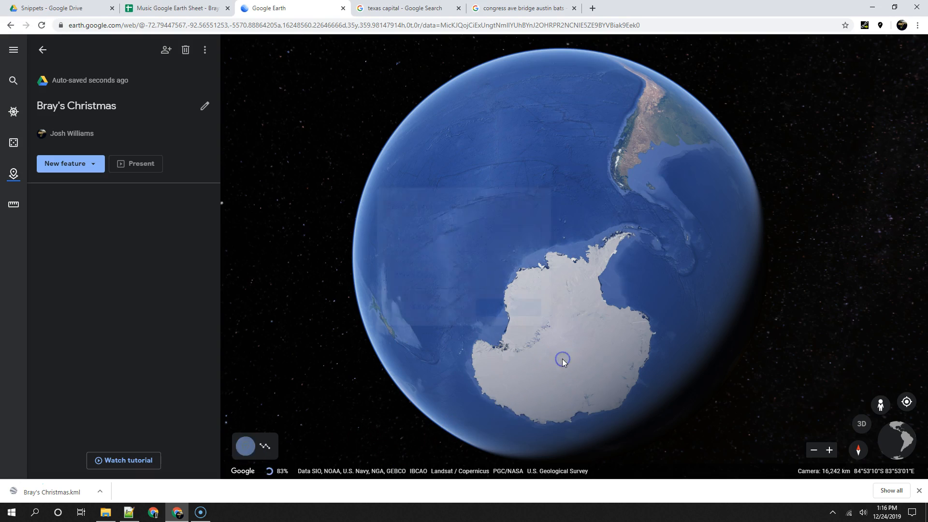
left_click(532, 317)
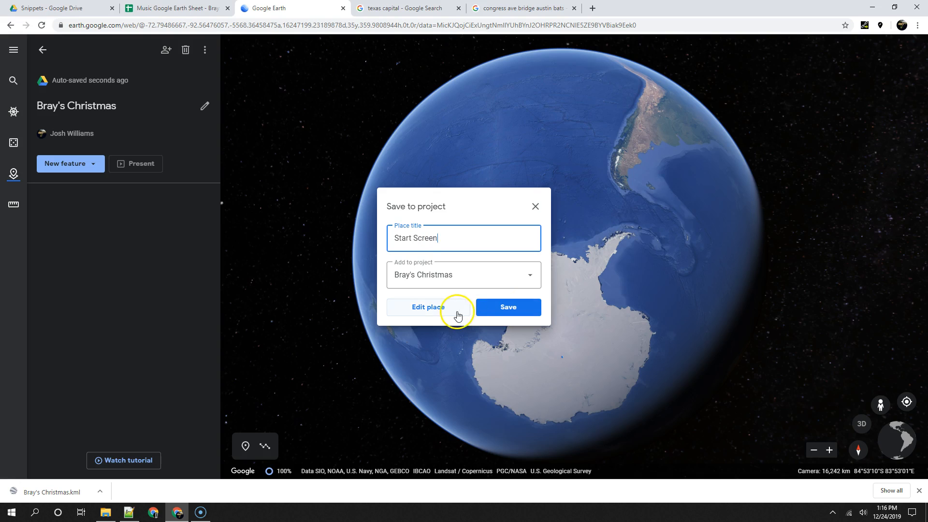
Edit the Start Screen placemark to capture a view centred on the United States, and return to the project overview.
left_click(438, 313)
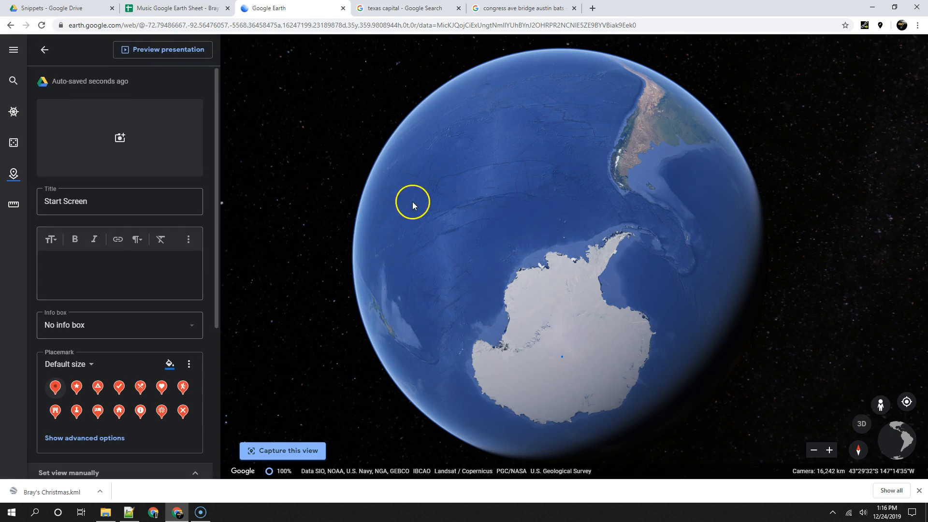
left_click_drag(450, 229, 483, 451)
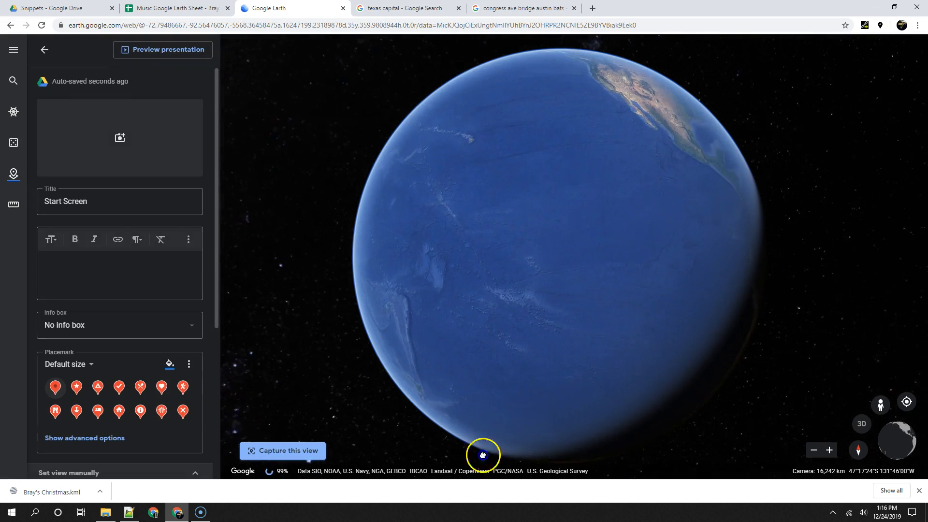
scroll(575, 292, "up", 4)
left_click_drag(519, 225, 533, 298)
scroll(544, 307, "up", 5)
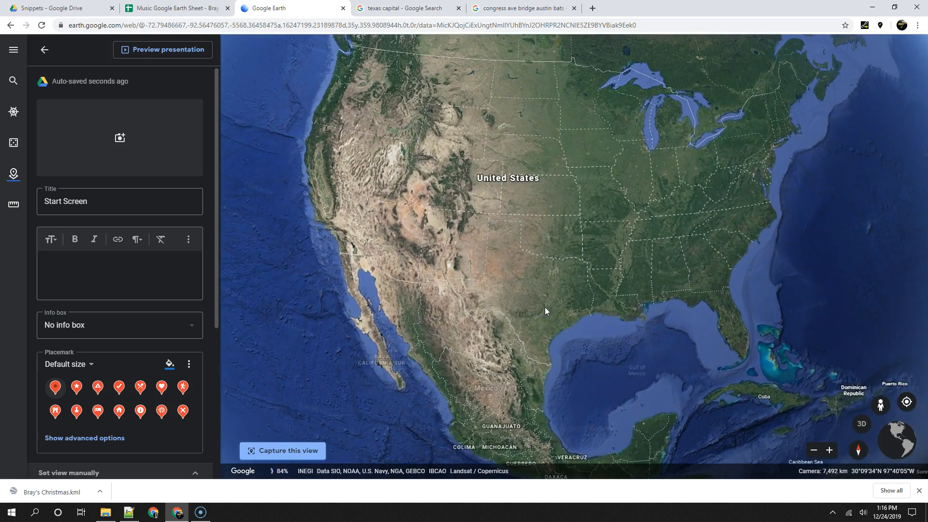
left_click(306, 450)
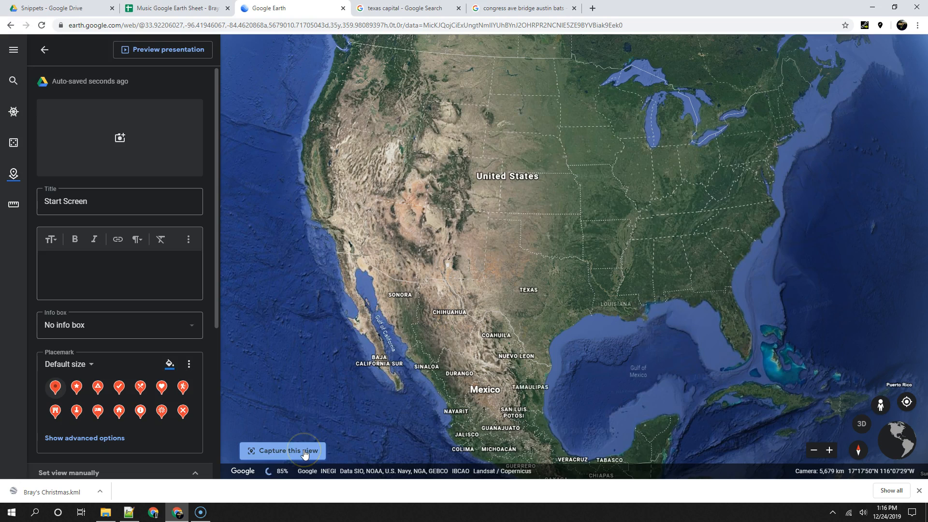
left_click(256, 451)
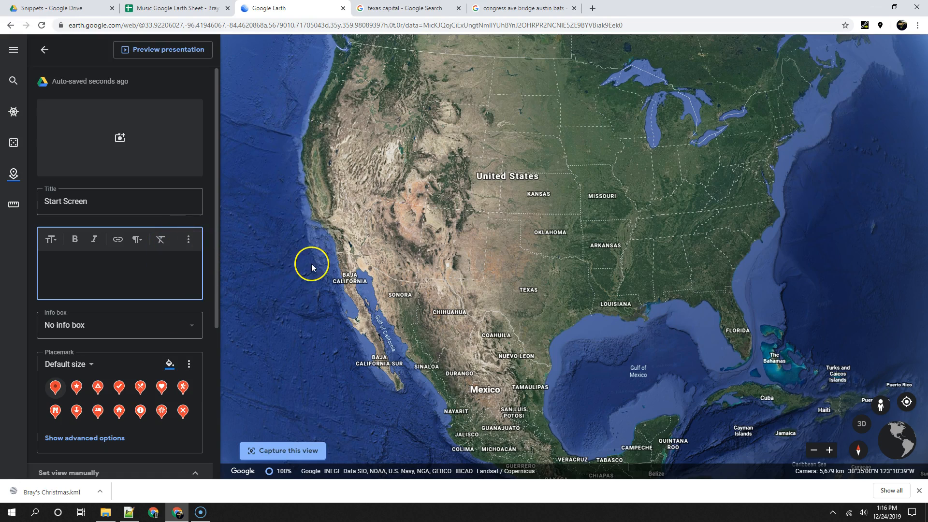
scroll(541, 297, "up", 5)
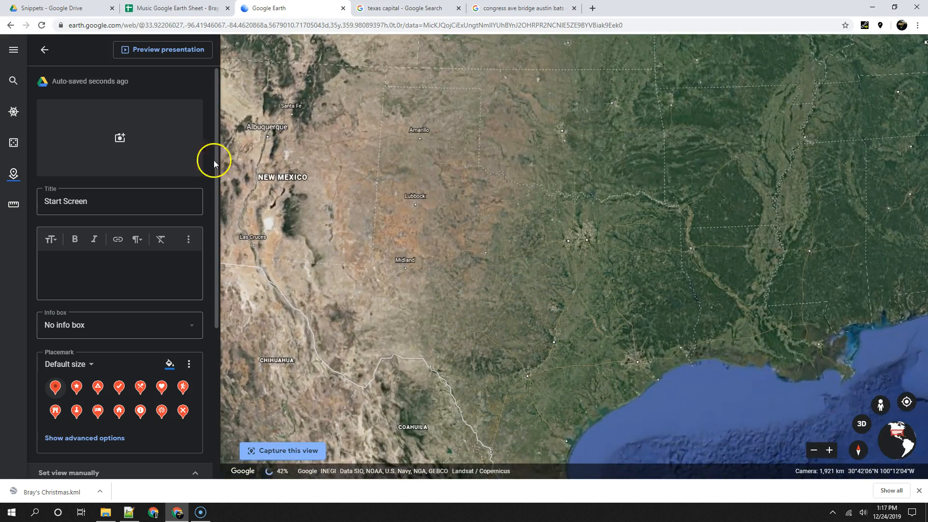
left_click(44, 51)
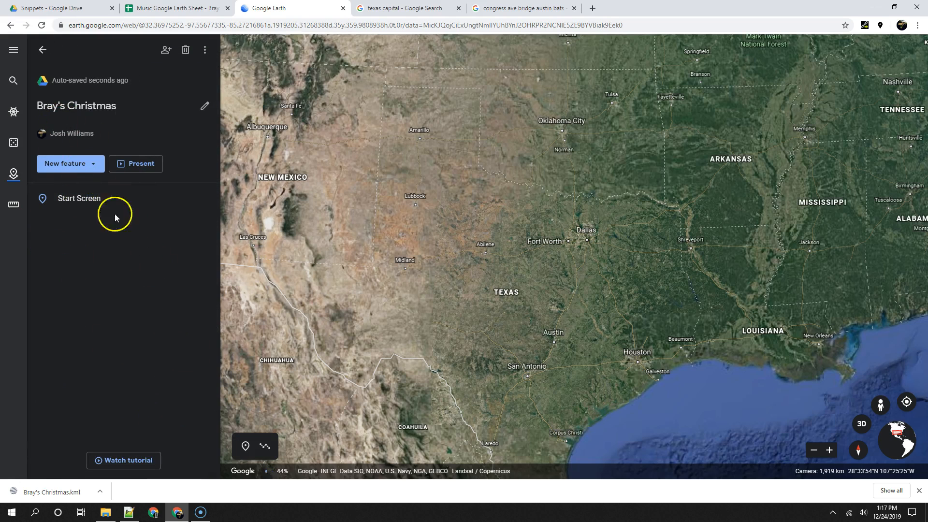
Search Google Earth for "Texas Capital".
scroll(472, 361, "up", 5)
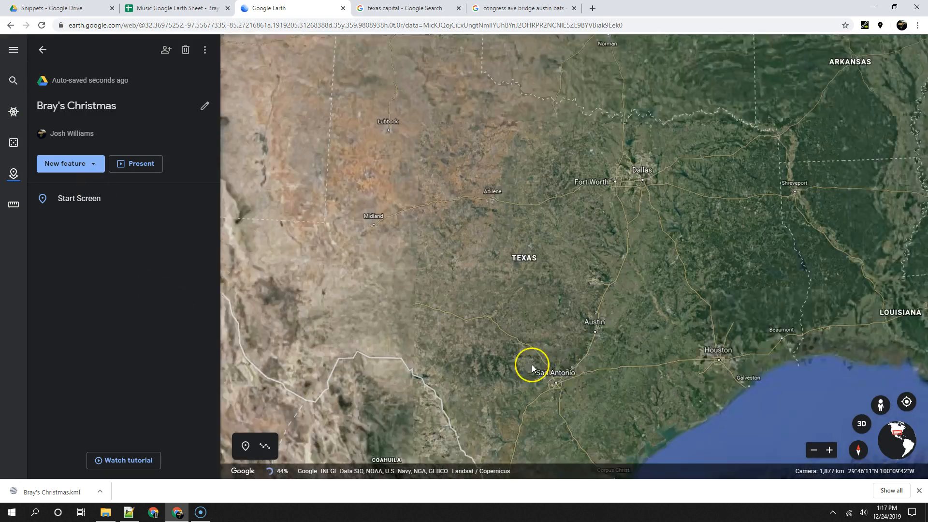
scroll(668, 340, "up", 3)
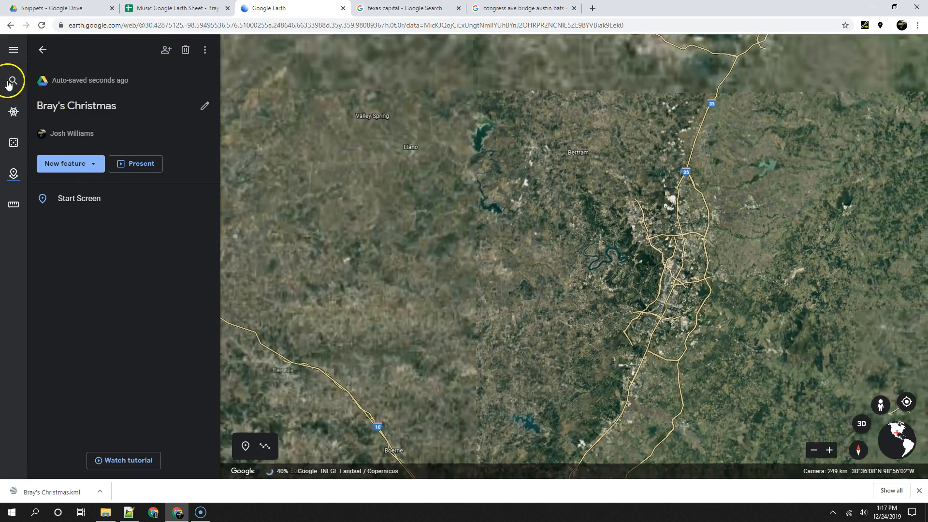
left_click(12, 80)
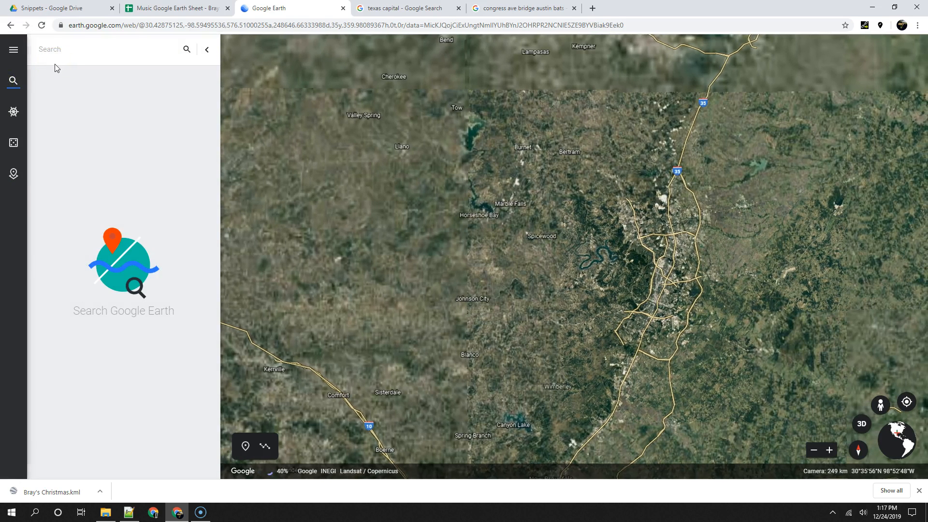
type("Texas Cap")
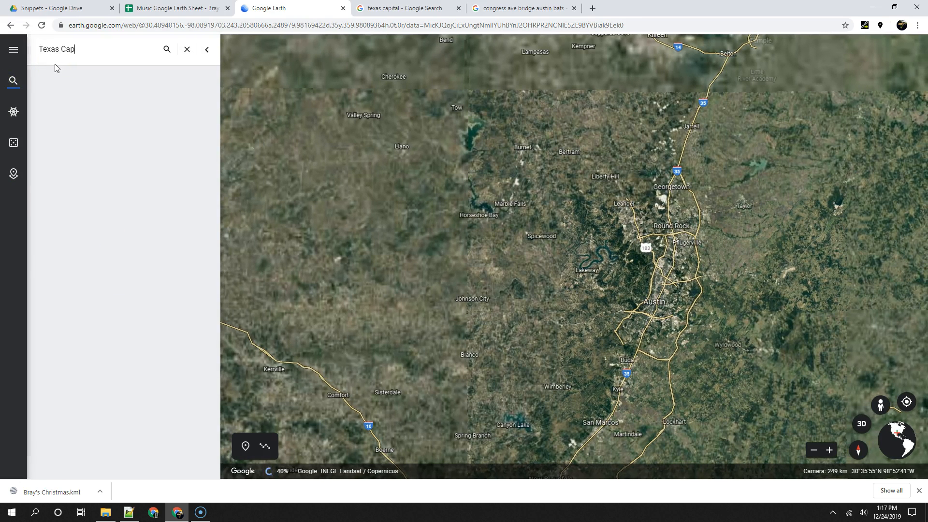
type("ital")
key("Return")
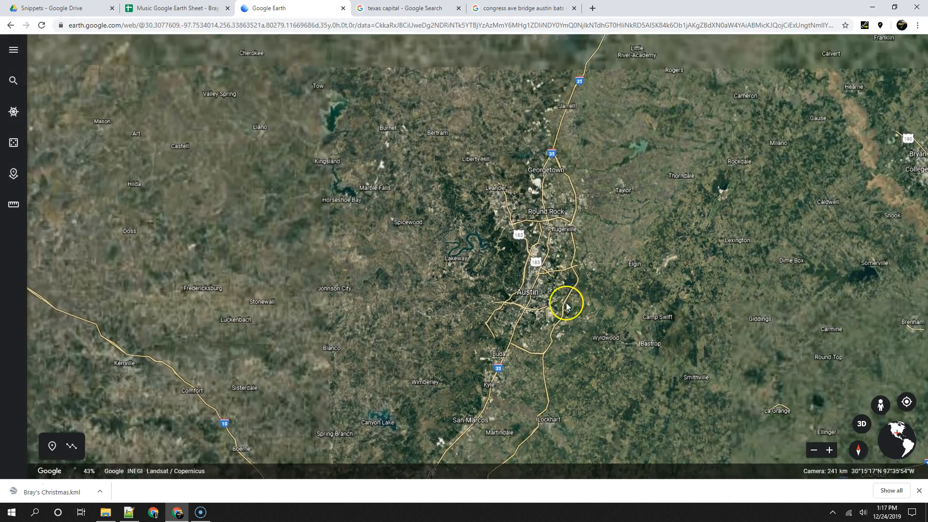
Place a placemark on the capitol building in downtown Austin and title it "Texas Capital" for the Christmas project.
double_click(506, 291)
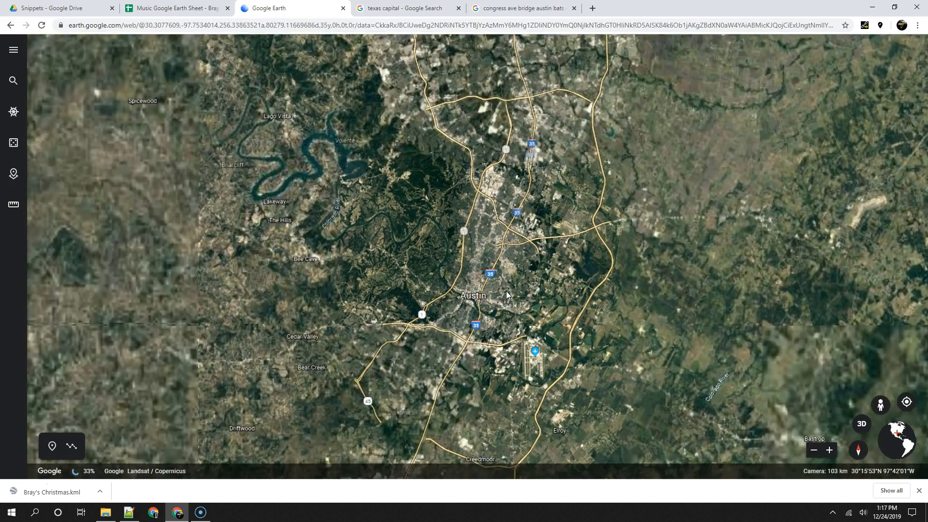
double_click(483, 282)
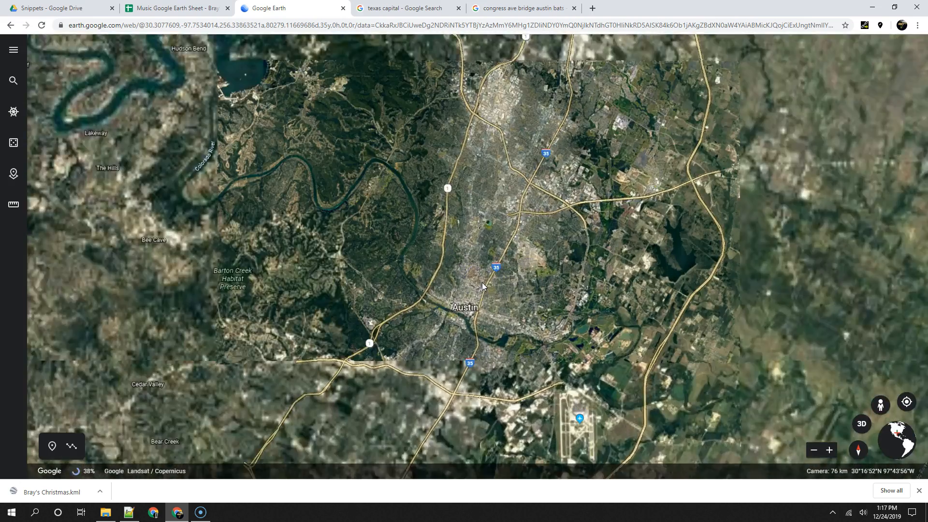
double_click(471, 321)
double_click(419, 378)
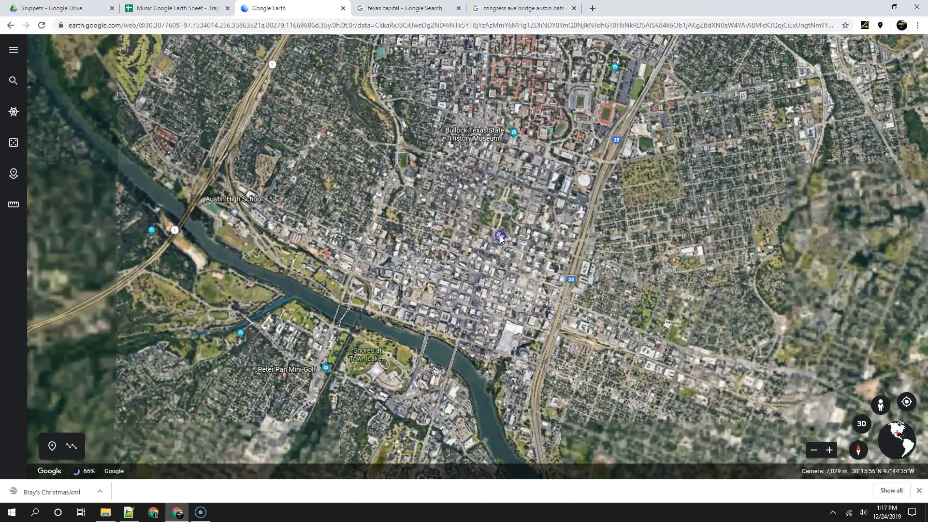
left_click_drag(499, 242, 486, 289)
double_click(486, 289)
left_click_drag(488, 230, 488, 254)
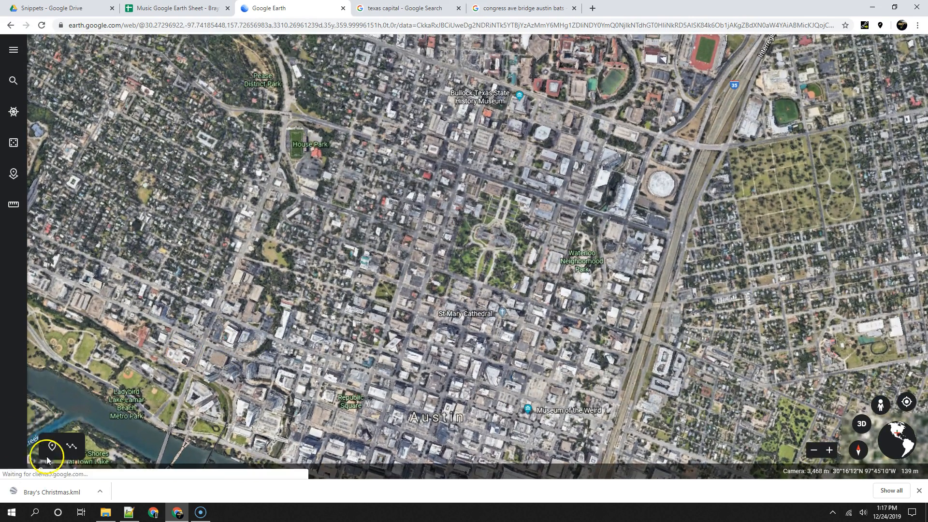
left_click(52, 448)
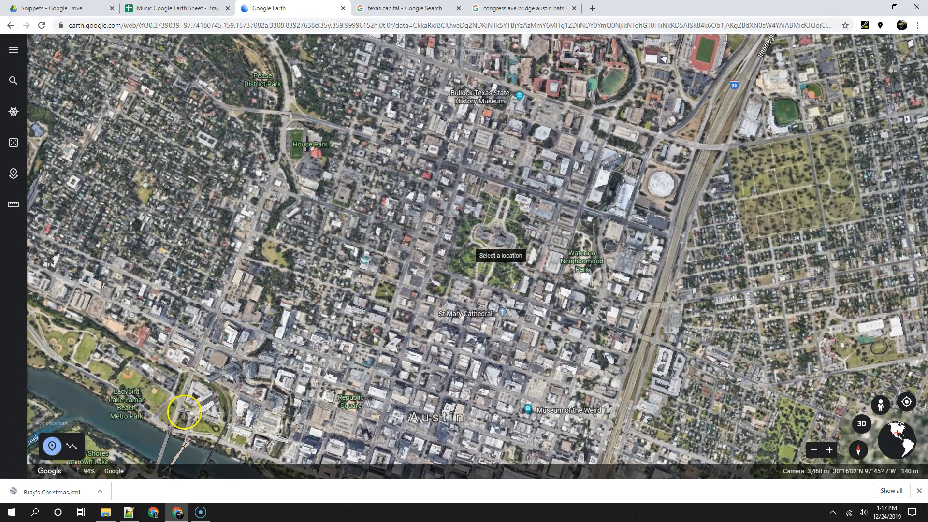
left_click(496, 240)
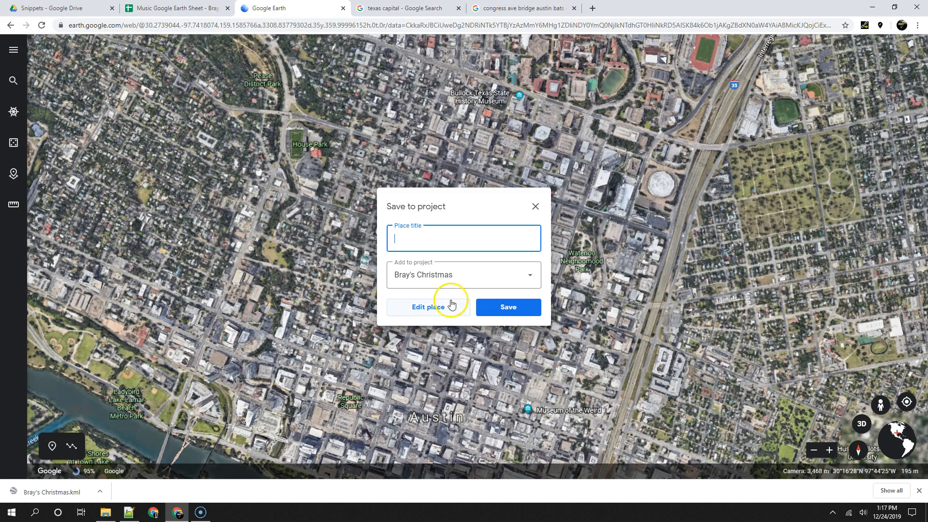
type("Texas Capital")
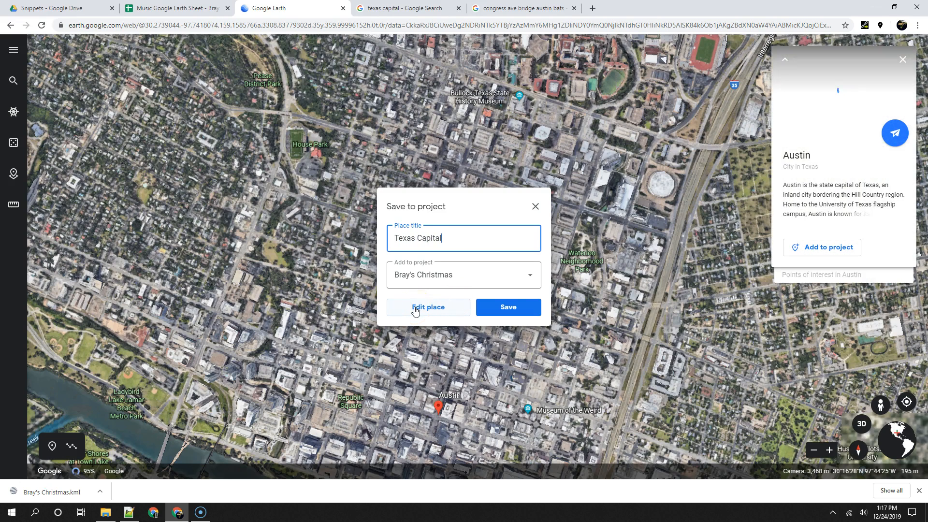
Close the Austin info card, place a "Texas Capital" placemark on the capitol building in the Christmas project, and open it for editing.
left_click(901, 54)
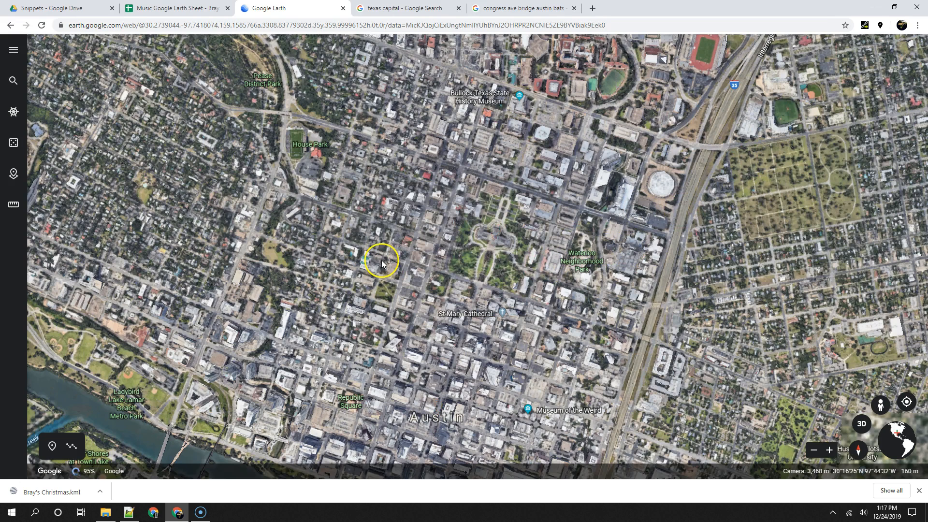
left_click(48, 445)
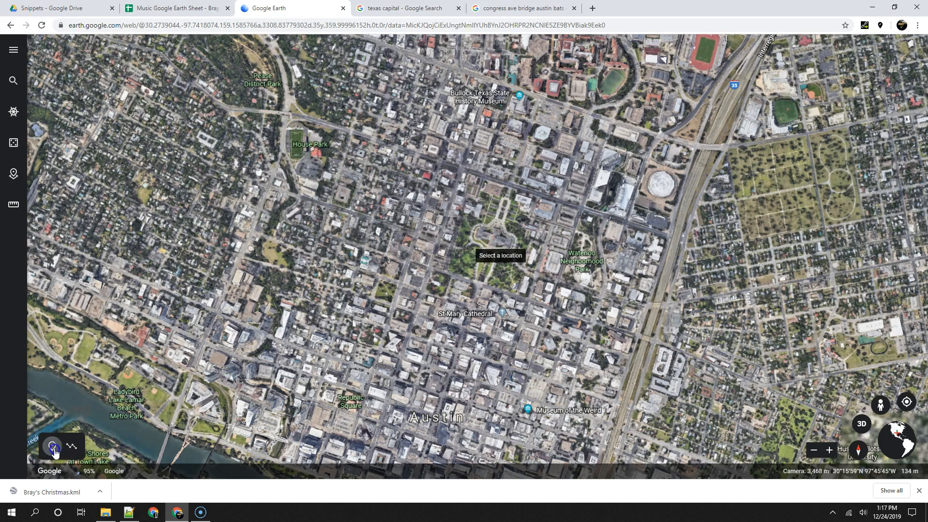
left_click(494, 240)
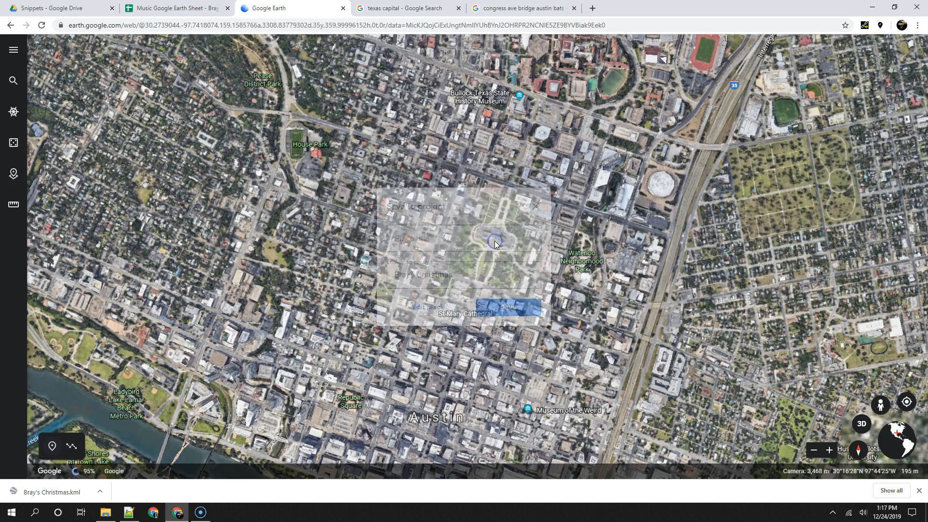
left_click(428, 309)
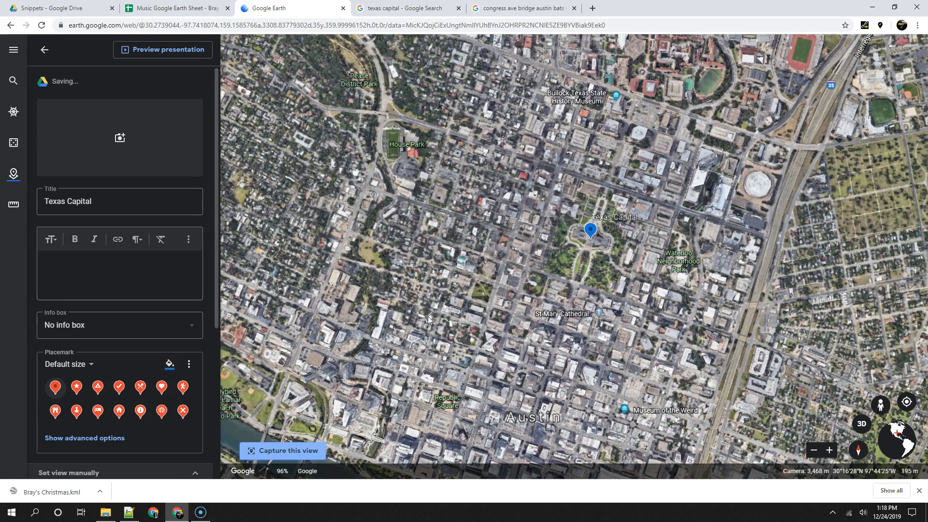
Capture a closer, tilted view of the capitol building for the Texas Capital placemark.
scroll(587, 267, "up", 3)
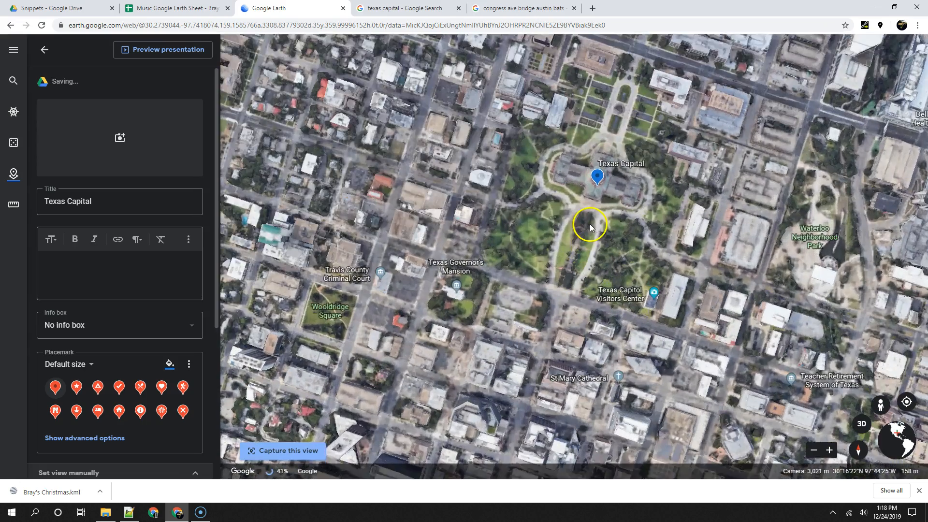
left_click_drag(590, 227, 585, 124, "shift")
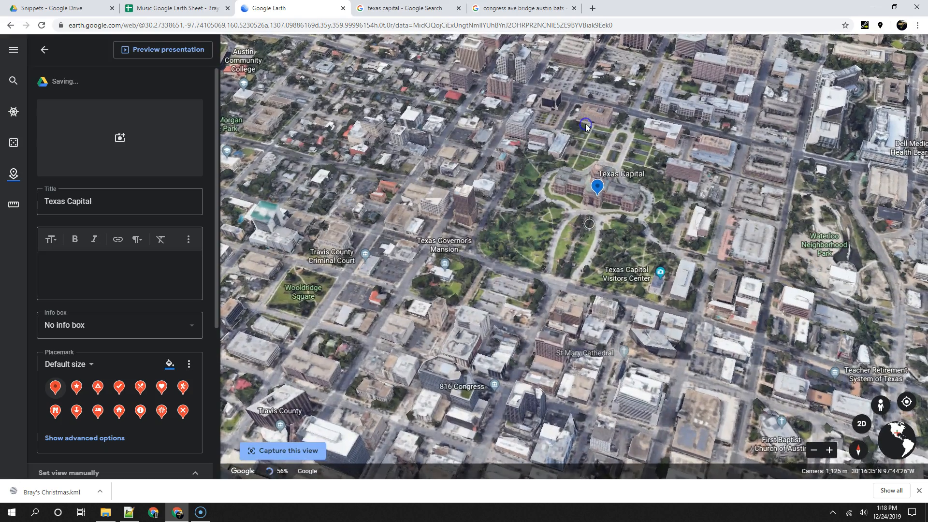
left_click(277, 453)
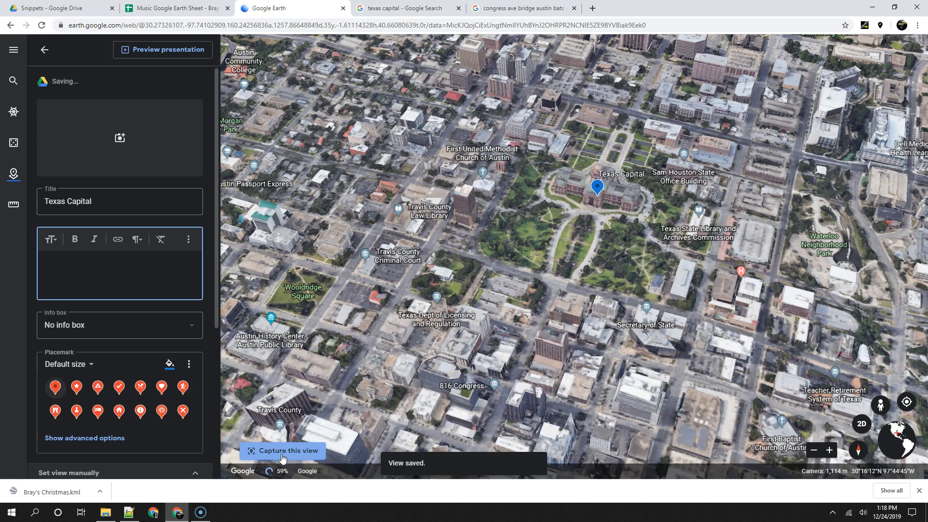
left_click(160, 153)
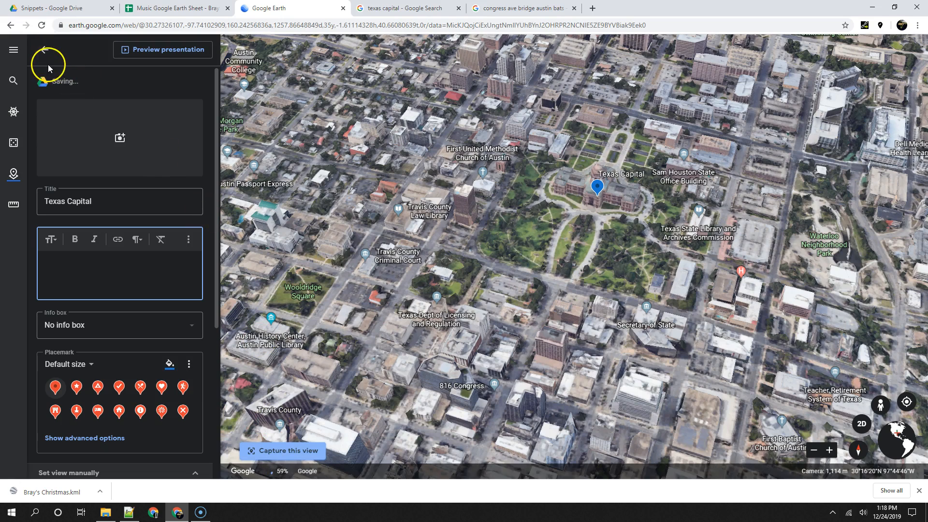
Return to the project overview and hide the Texas Capital placemark.
left_click(45, 50)
mouse_move(183, 230)
left_click(207, 223)
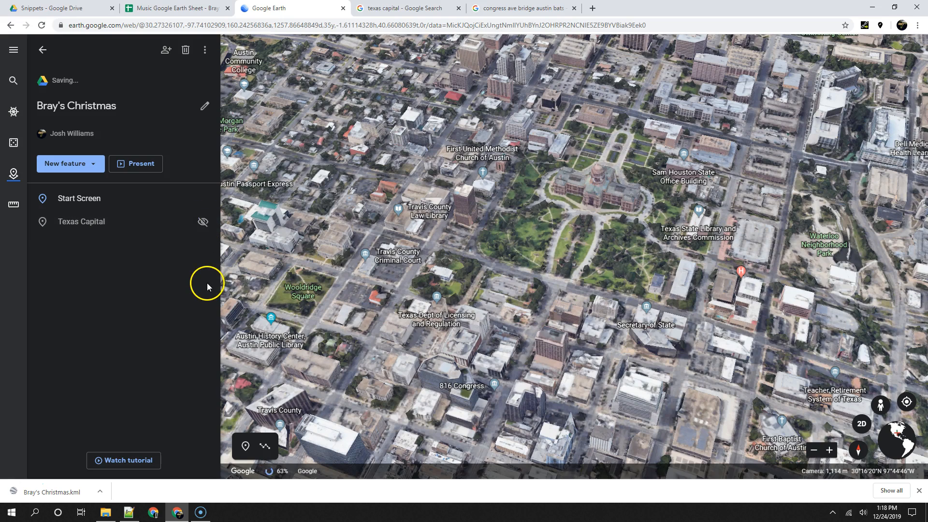
Place a placemark on the bridge beside the Statesman Bat Observation Center and title it "Congress Ave. Bridge".
scroll(506, 338, "down", 1)
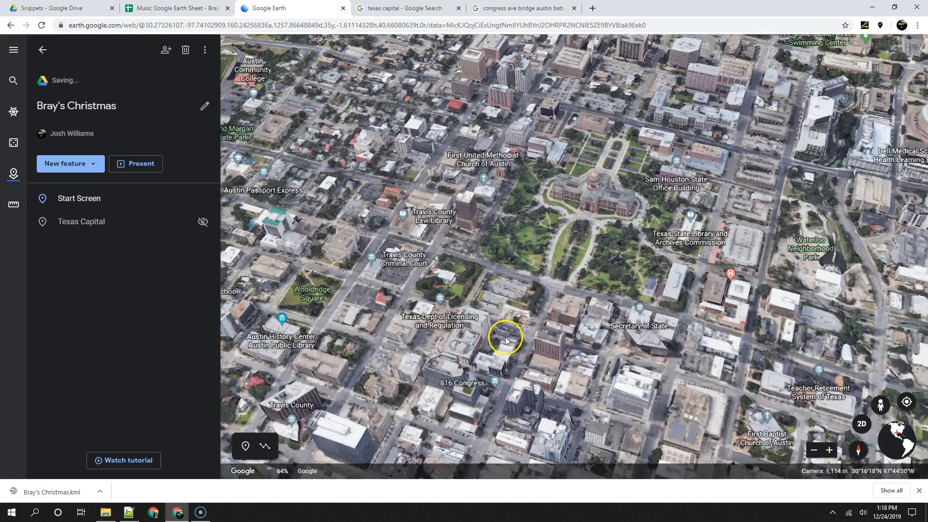
scroll(505, 337, "down", 3)
left_click_drag(597, 253, 592, 116)
left_click_drag(577, 231, 527, 430)
left_click_drag(544, 236, 561, 384)
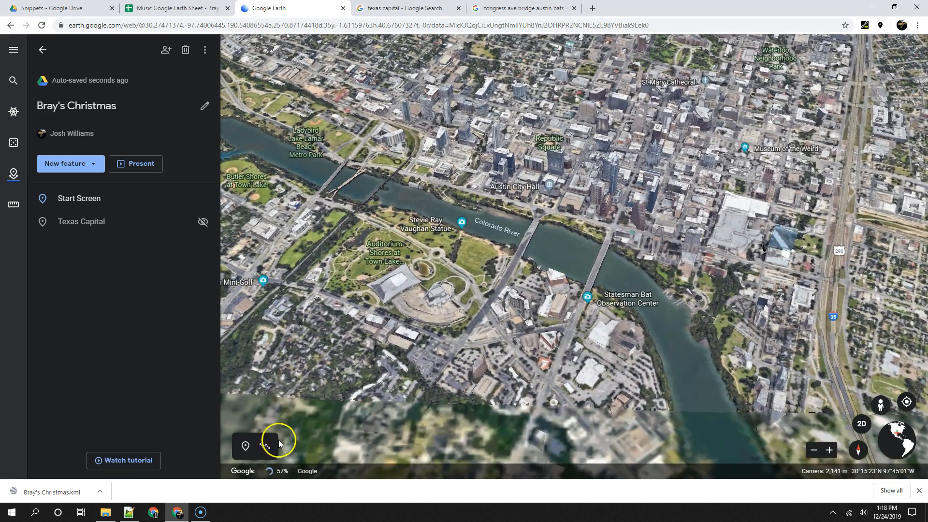
left_click(245, 446)
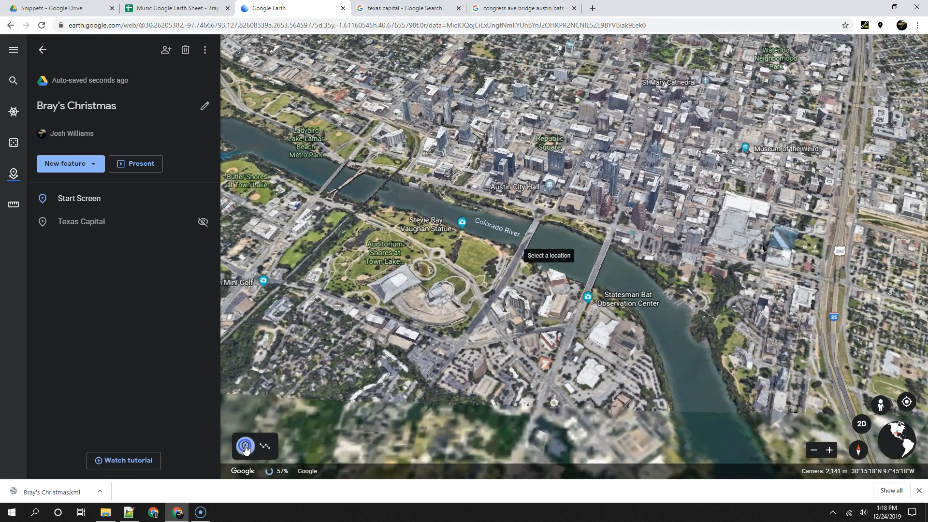
left_click(598, 265)
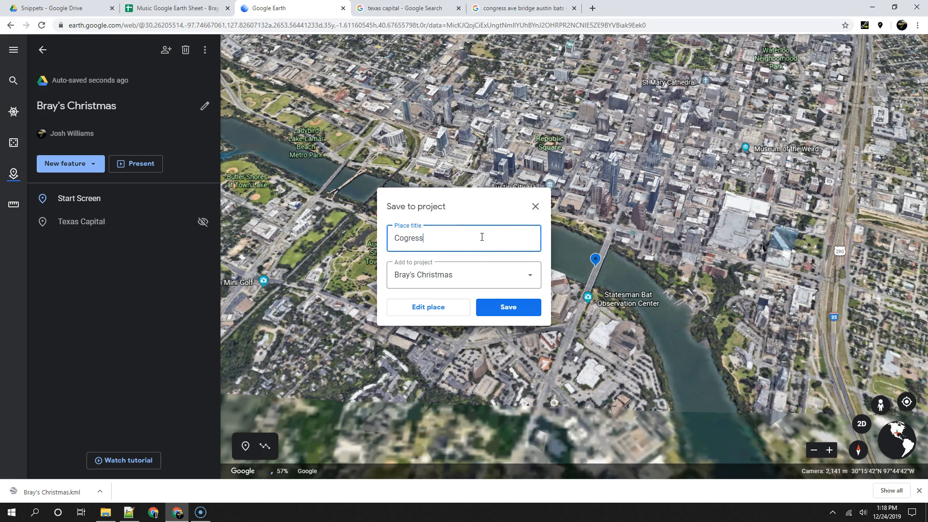
type("Congr")
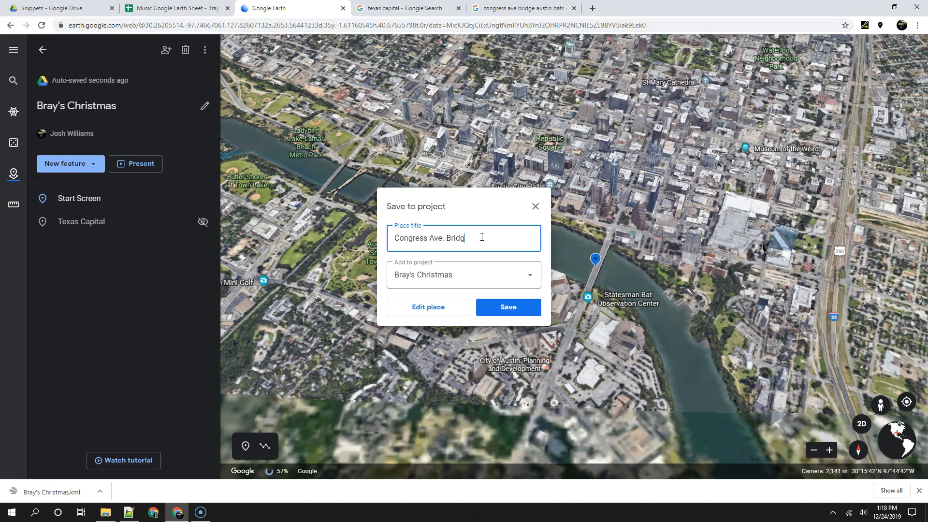
Edit the Congress Ave. Bridge placemark to capture a tilted view of the bridge with downtown Austin behind it.
left_click(443, 309)
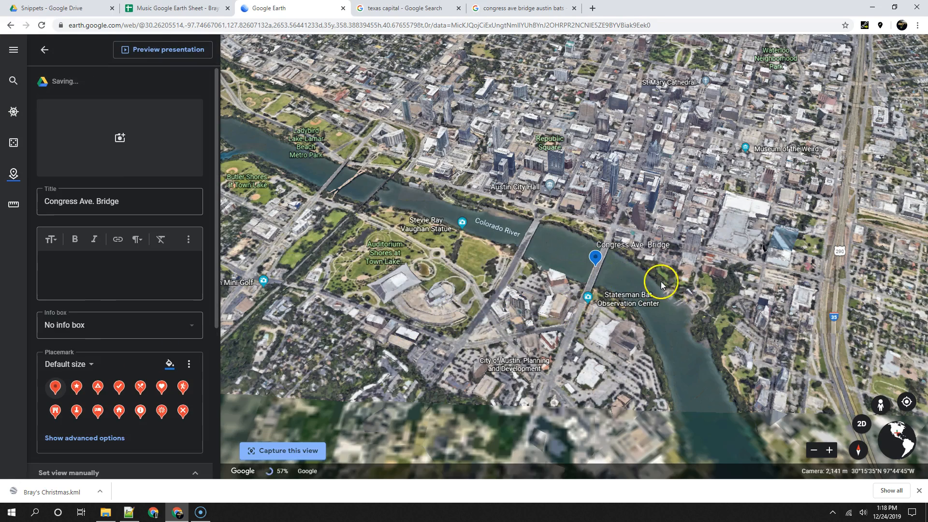
middle_click_drag(606, 310, 628, 291)
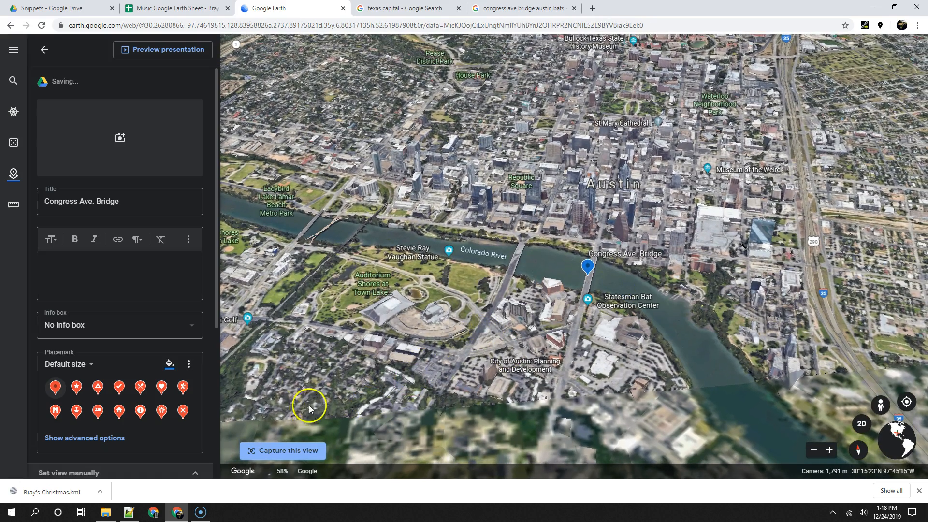
left_click(291, 450)
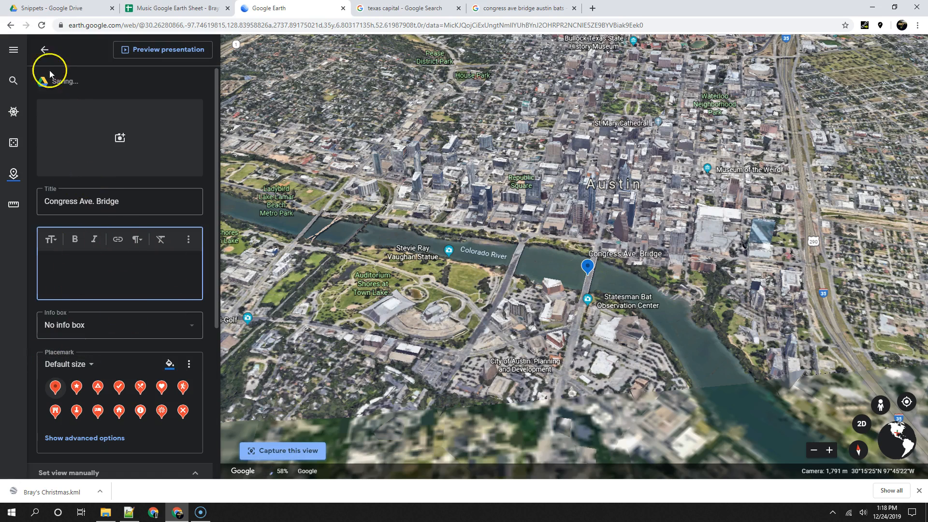
Dismiss the downloads bar, return to the project overview, and hide the Congress Ave. Bridge placemark.
left_click(45, 50)
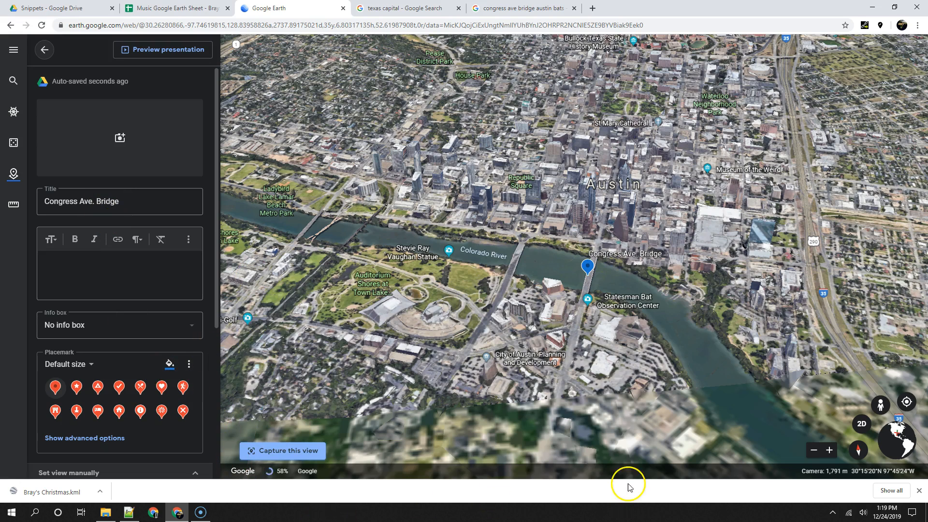
left_click(919, 492)
left_click(580, 303)
left_click(44, 52)
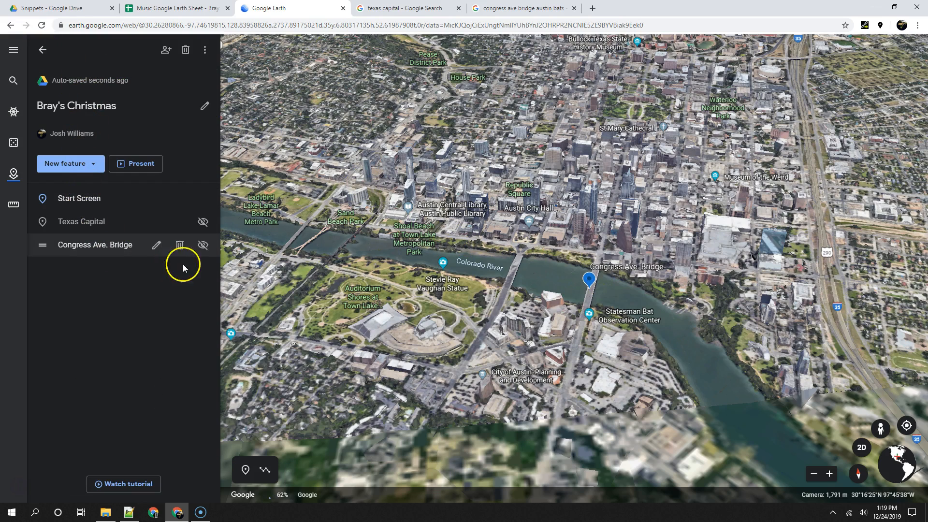
left_click(203, 245)
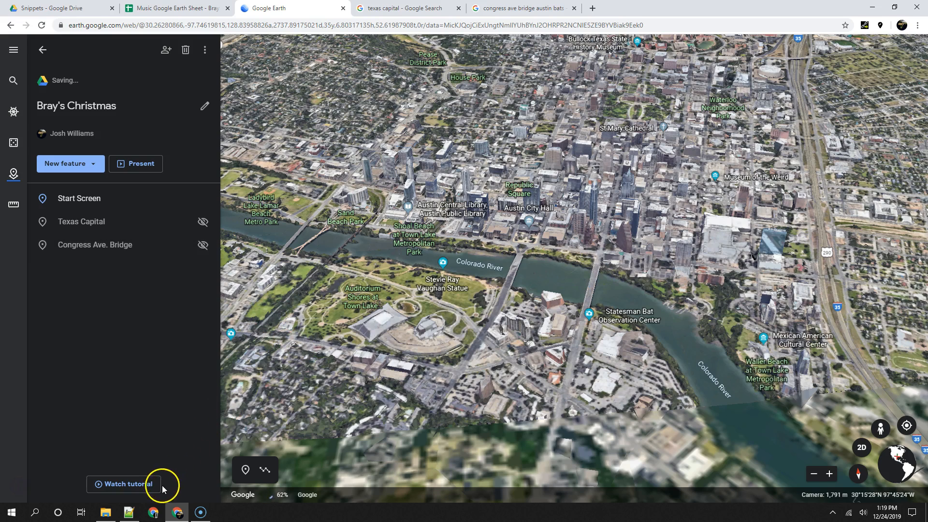
Export the Christmas project as a KML file into the VoyagerSearch folder under the suggested file name.
left_click(205, 50)
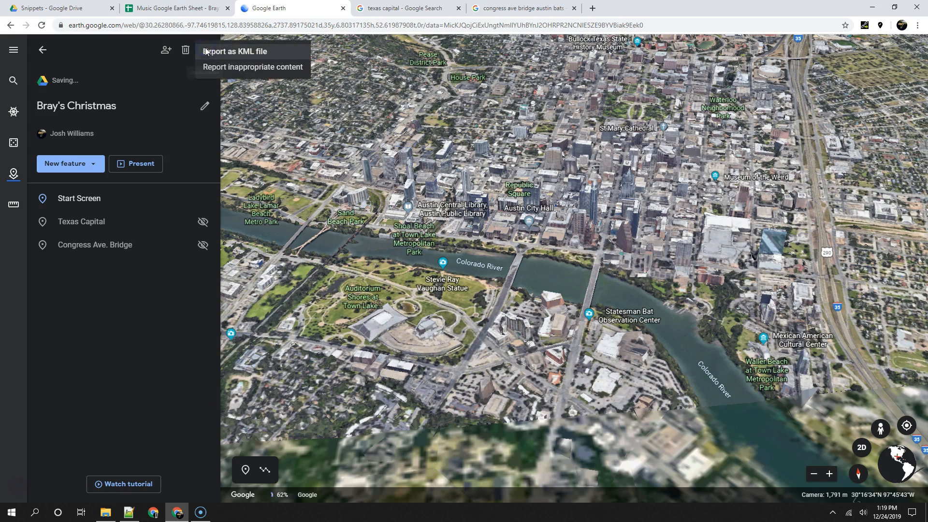
left_click(171, 90)
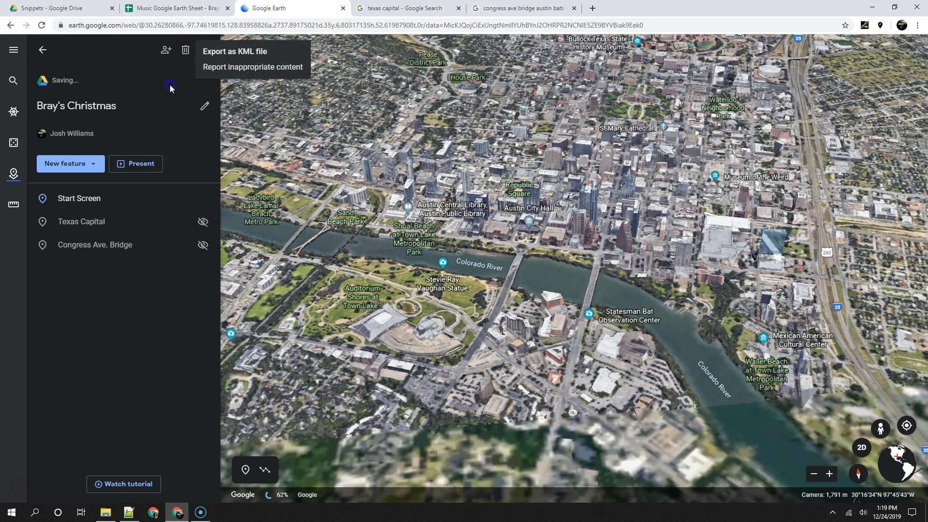
left_click(208, 50)
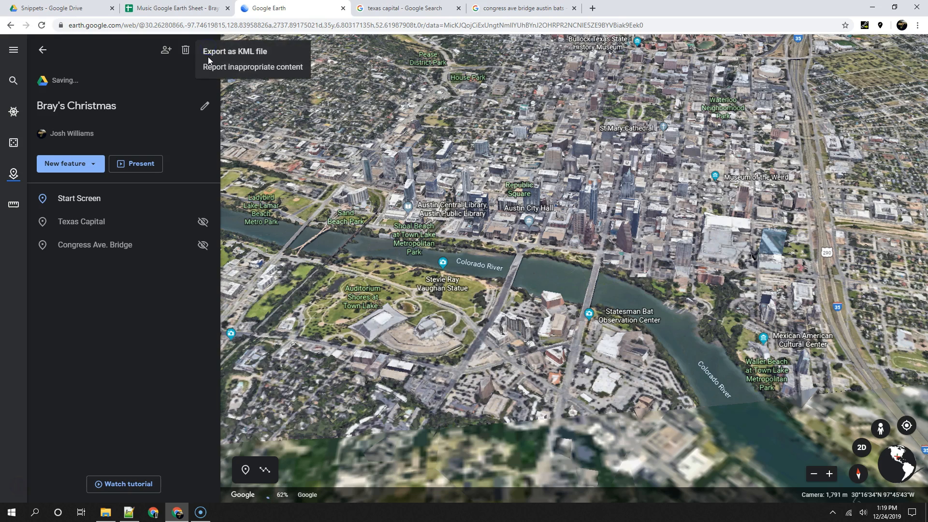
left_click(232, 58)
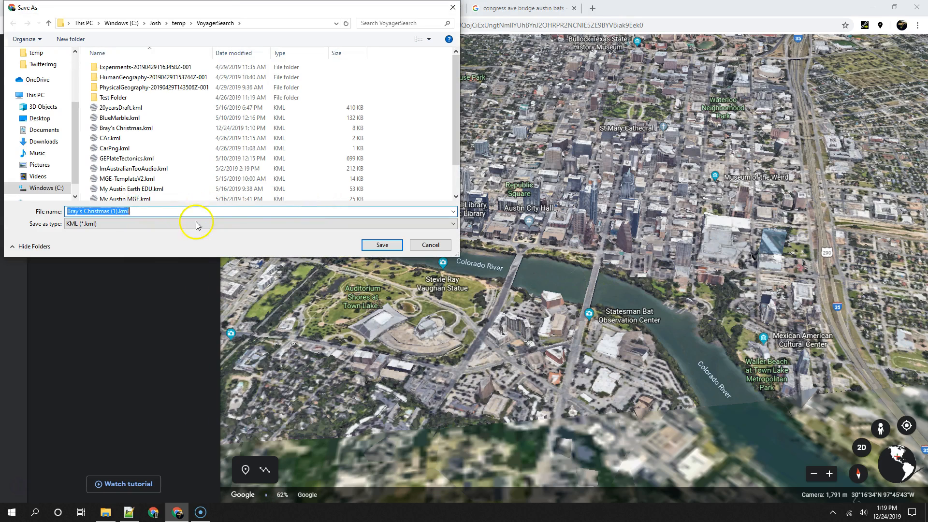
left_click(380, 245)
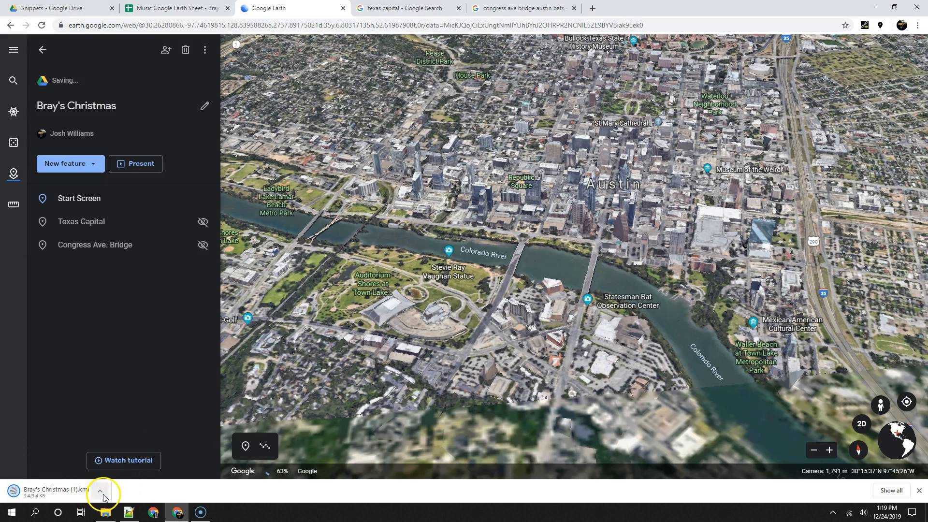
Show the exported KML in its VoyagerSearch folder and search there for the first name in its file name.
left_click(99, 491)
left_click(138, 459)
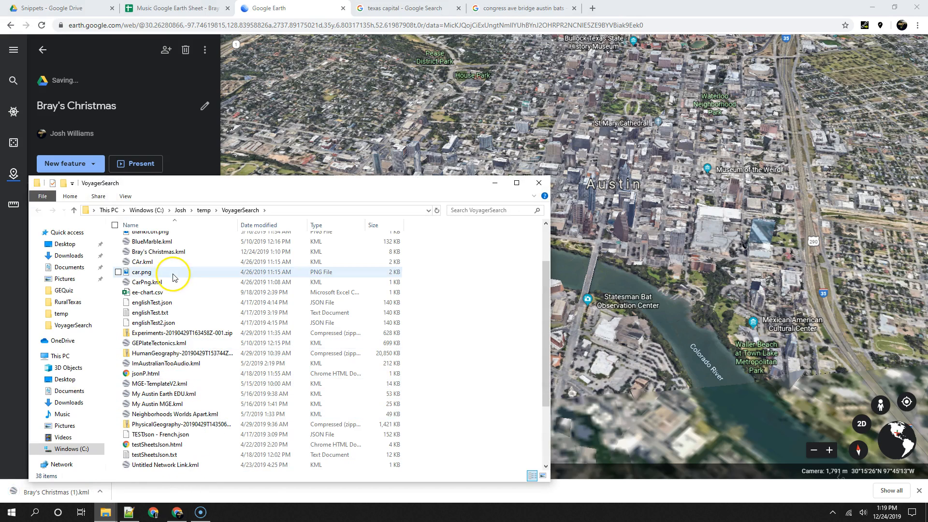
scroll(206, 358, "up", 2)
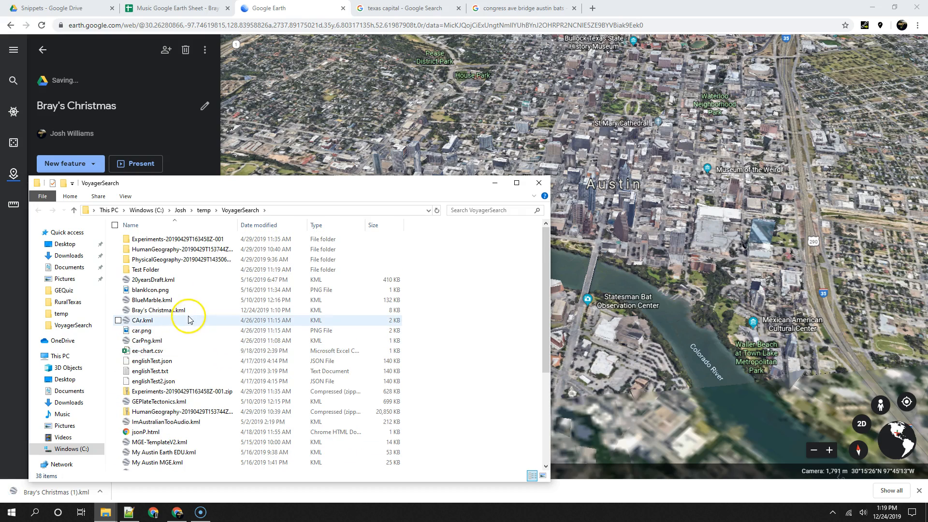
scroll(174, 416, "down", 1)
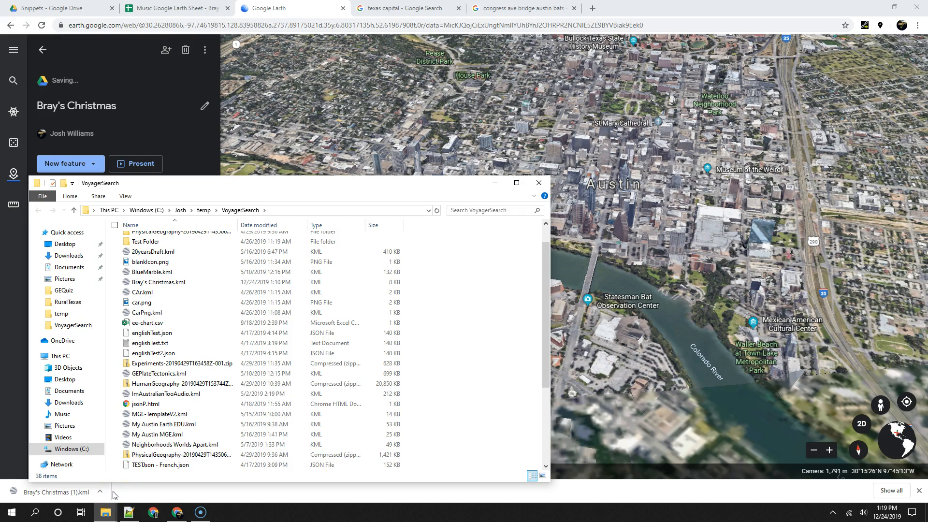
left_click(461, 210)
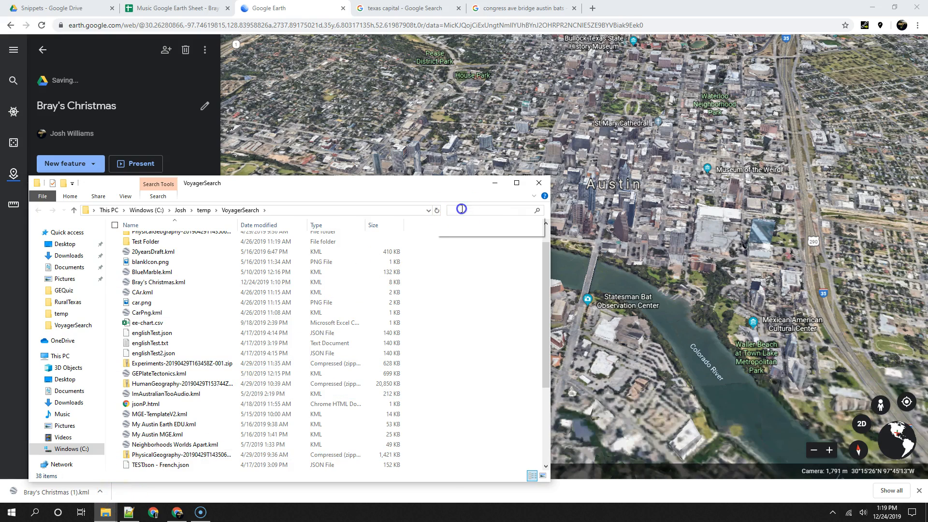
type("Bray")
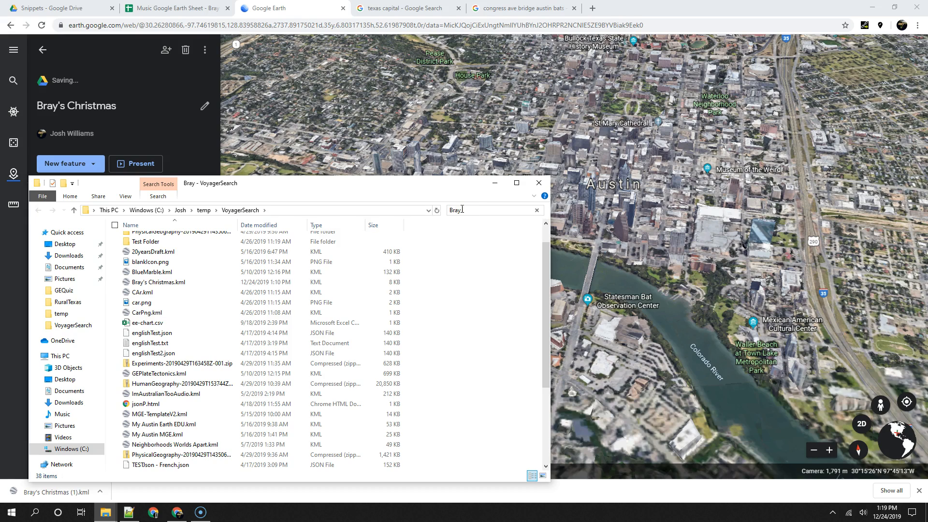
Open the newly exported Christmas KML file, the copy marked (1), for editing in Notepad++.
right_click(190, 226)
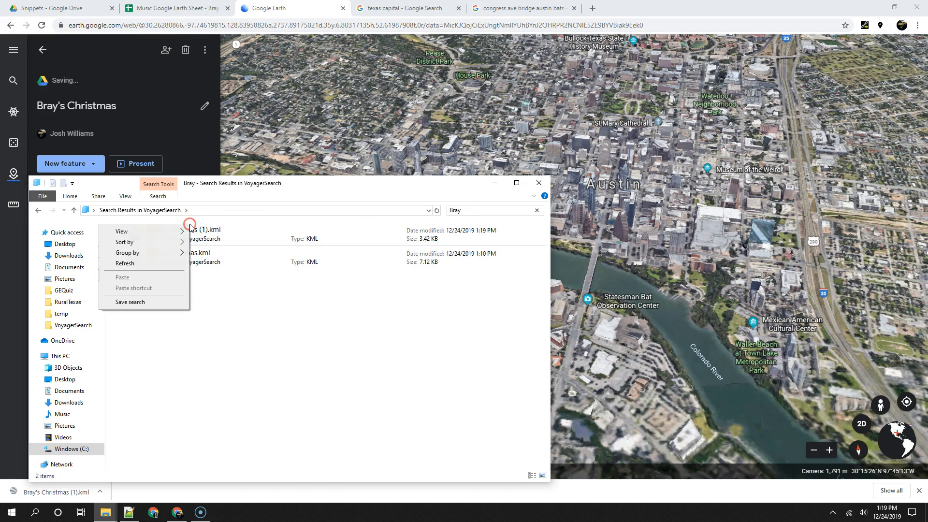
left_click(222, 233)
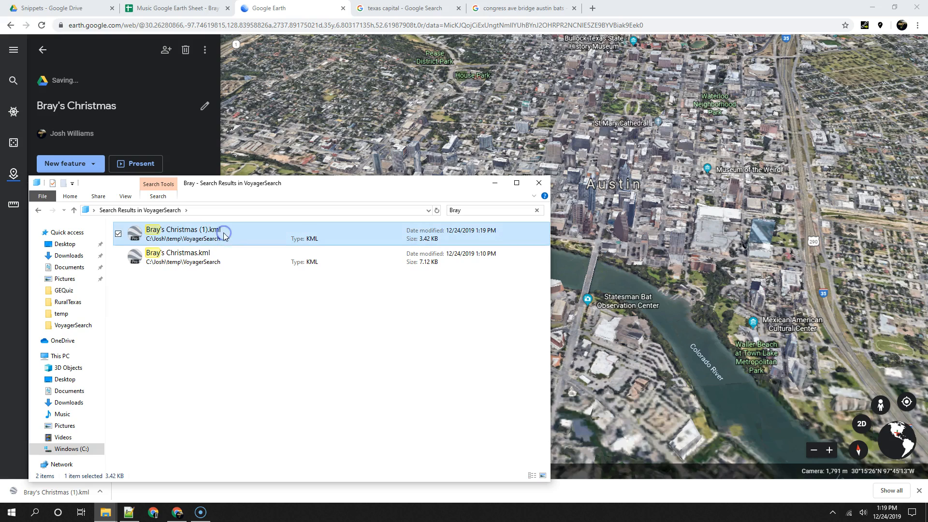
right_click(223, 233)
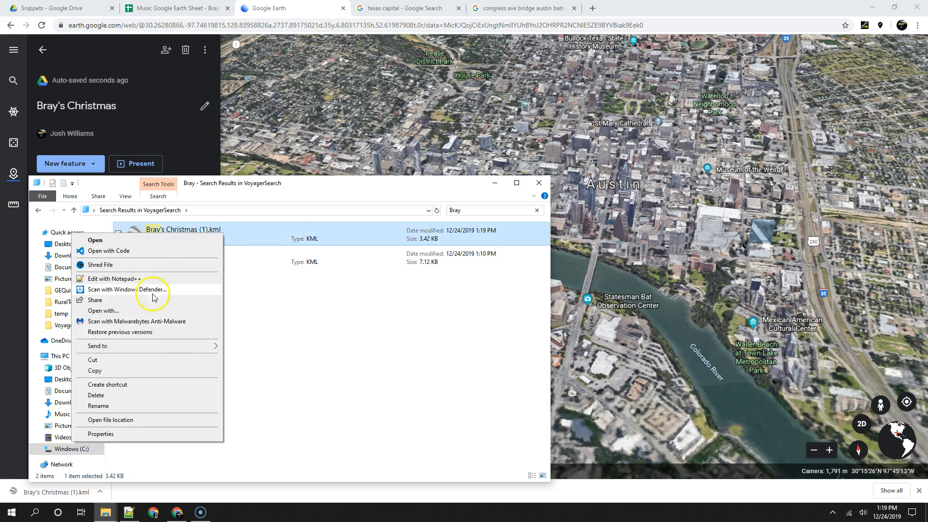
left_click(147, 279)
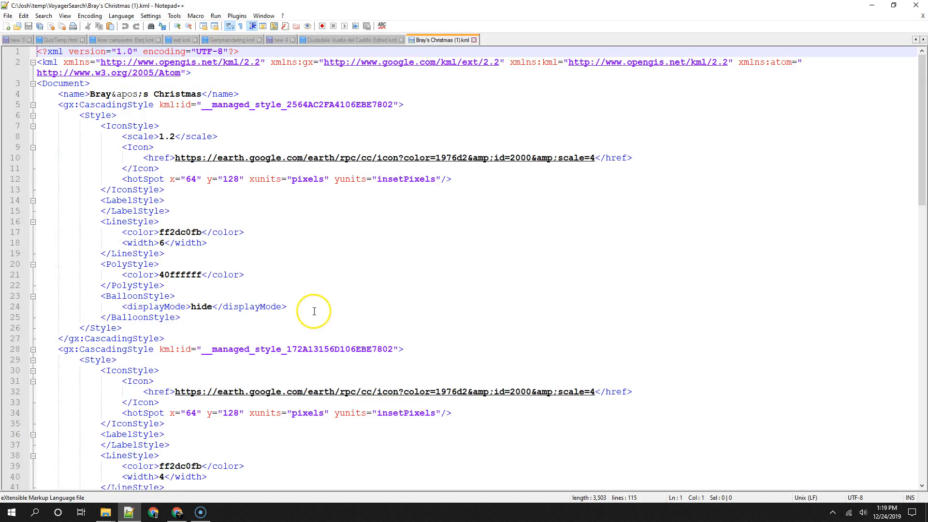
Find the Texas Capital placemark in the KML file and copy its id value without the quotes.
scroll(319, 311, "down", 20)
double_click(203, 264)
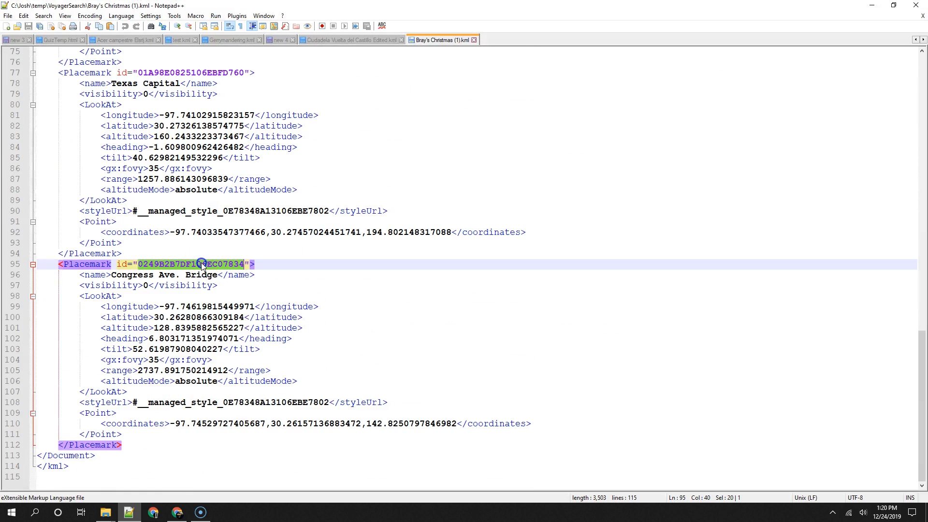
scroll(362, 333, "up", 4)
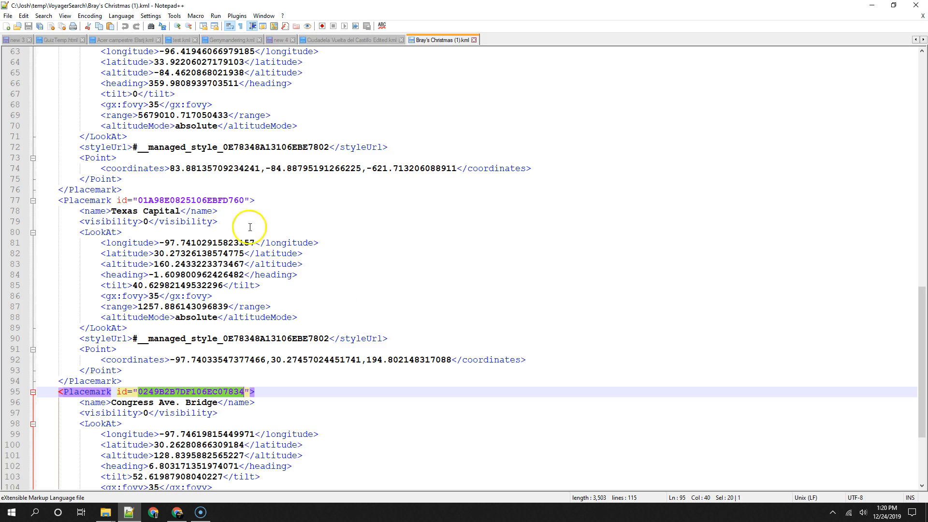
double_click(215, 201)
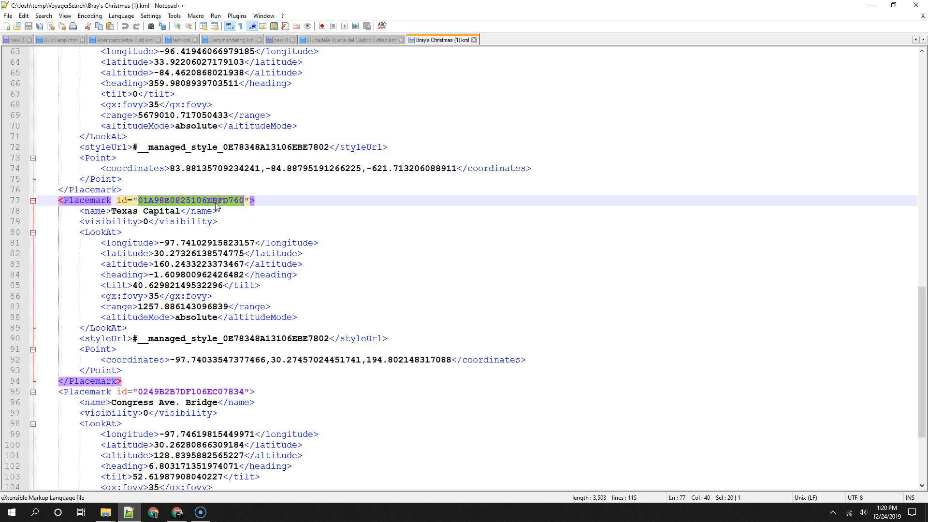
right_click(215, 205)
left_click(239, 222)
Switch to the Music Google Earth Sheet in Chrome and paste 01A98E0825106EBFD760 as the Texas Capital row's Feature ID on the Data sheet.
mouse_move(180, 516)
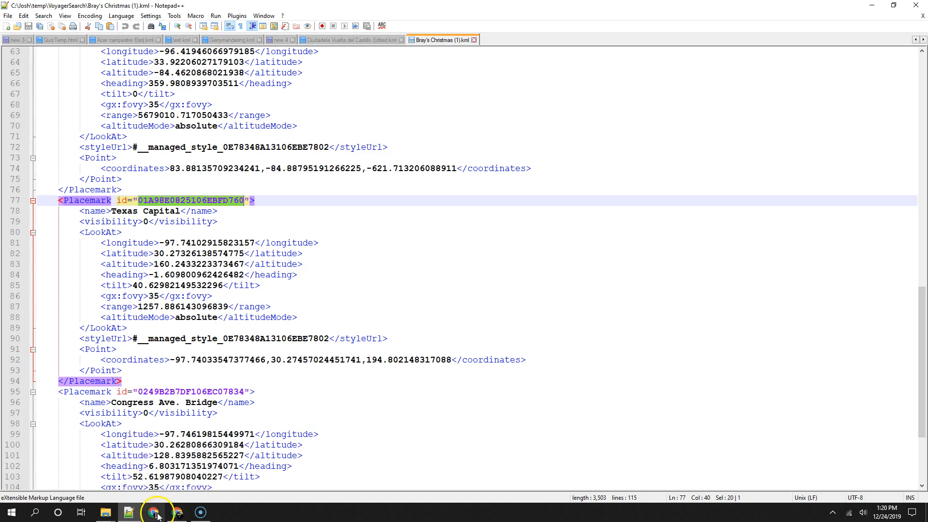
left_click(177, 513)
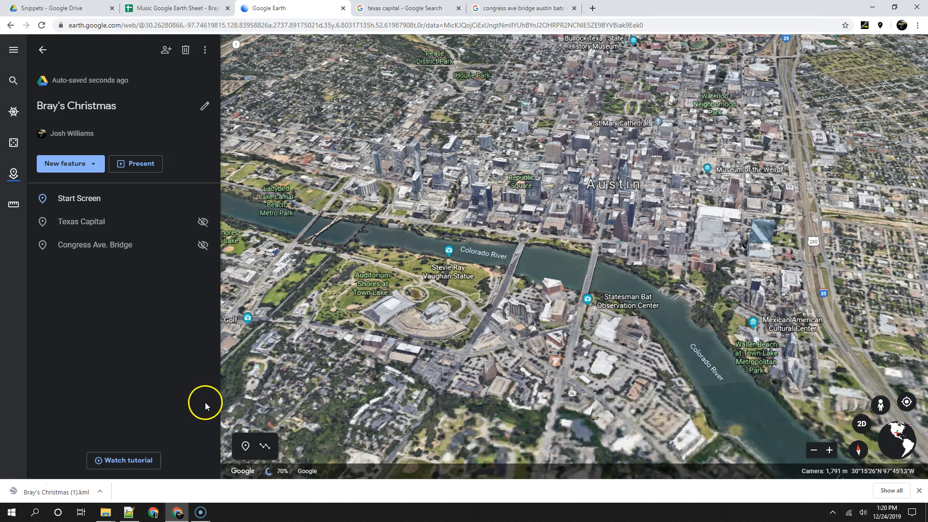
left_click(164, 10)
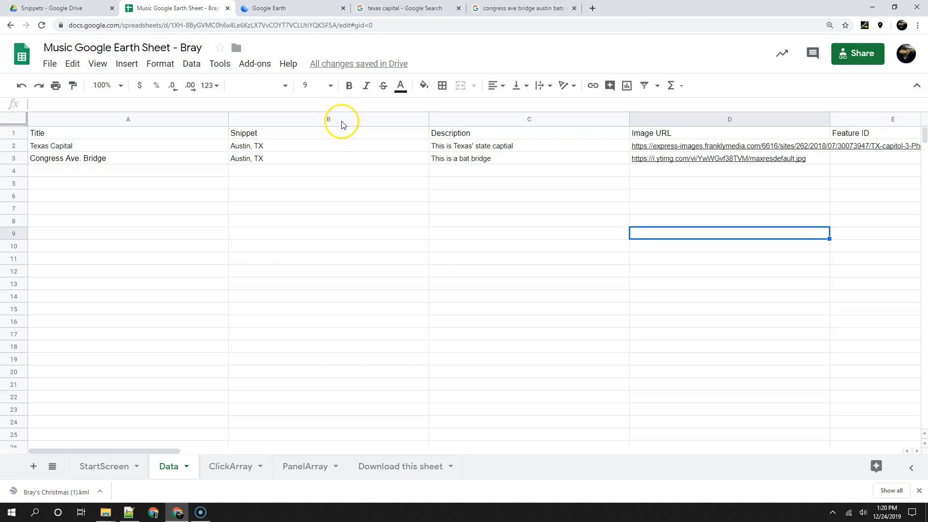
left_click(864, 146)
left_click(897, 126)
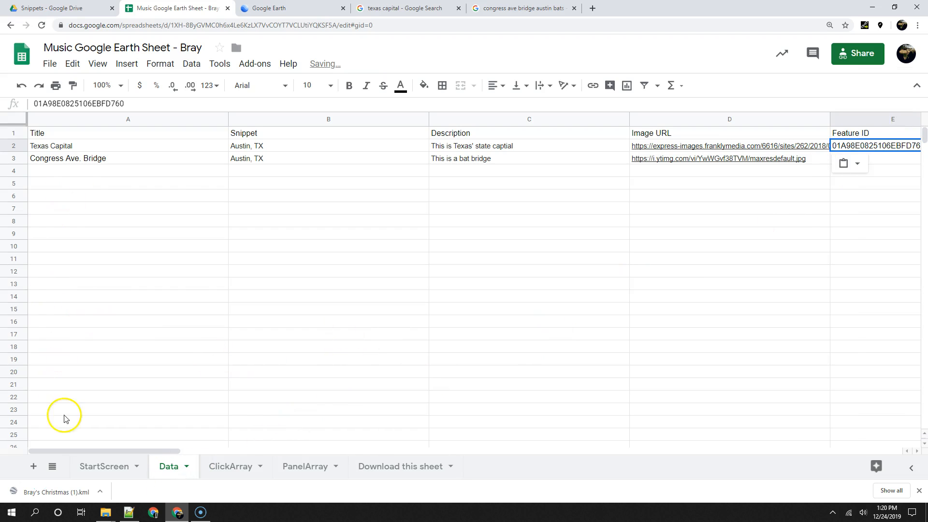
Return to the KML file in Notepad++ and copy the id value of the Congress Ave. Bridge placemark.
left_click(136, 515)
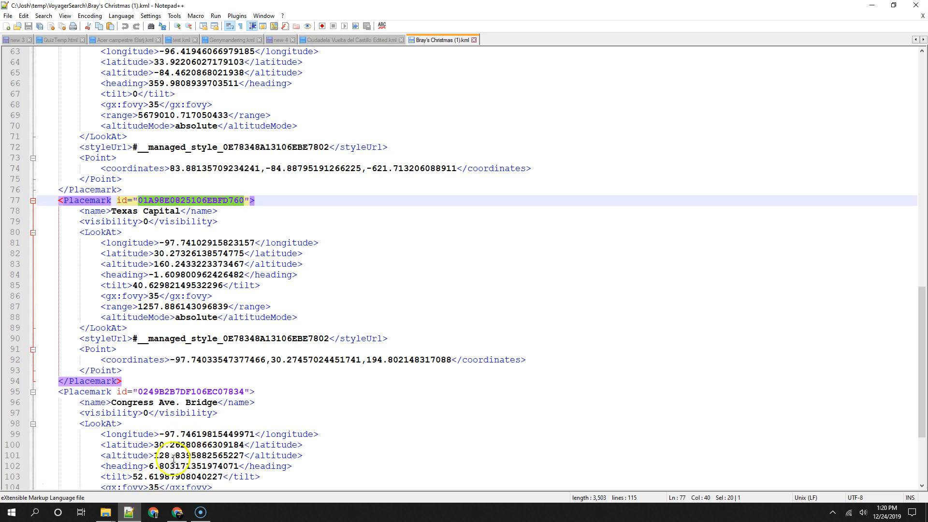
double_click(186, 390)
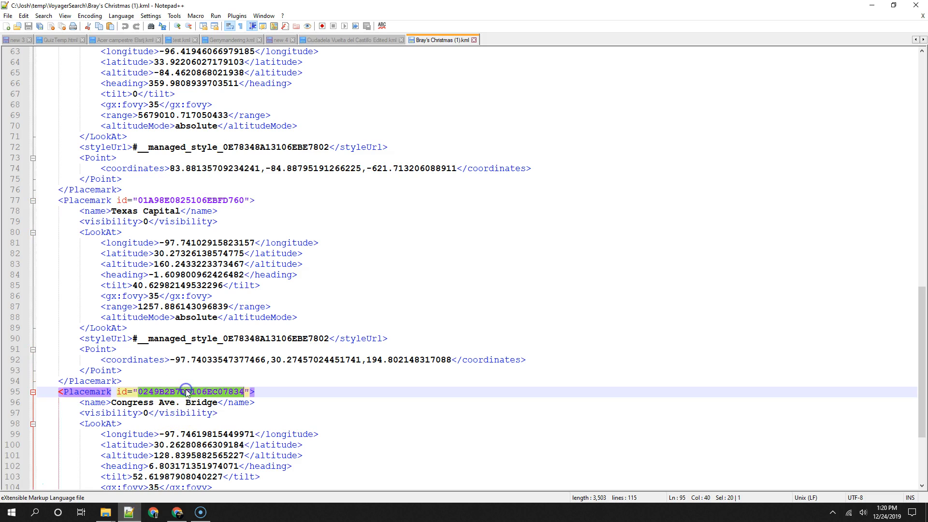
right_click(186, 389)
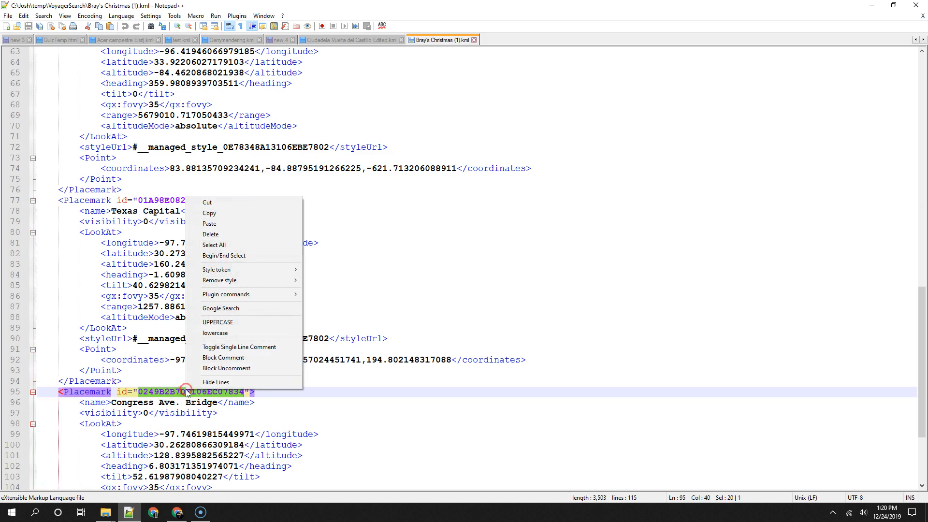
left_click(239, 213)
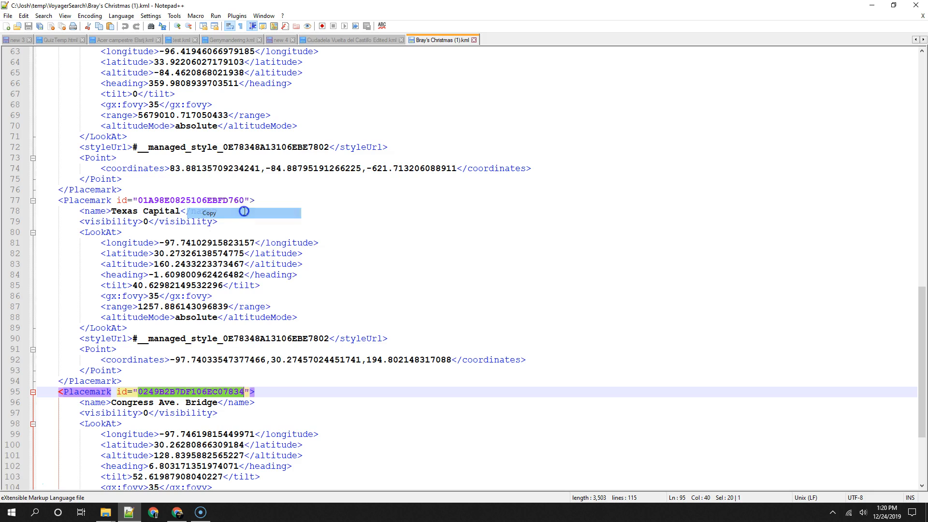
Switch back to the Google Sheet in Chrome and paste 0249B2B7DF106EC07834 as the Congress Ave. Bridge row's Feature ID.
left_click(176, 512)
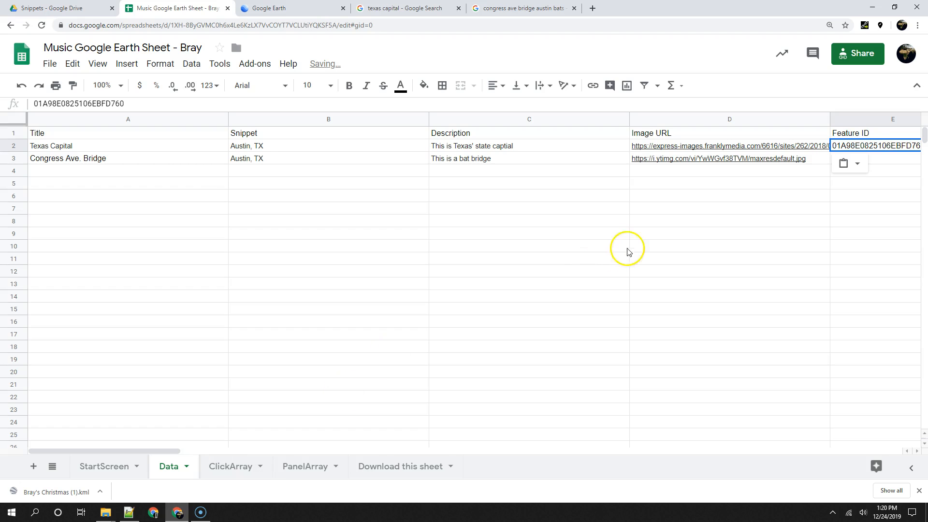
left_click(898, 159)
right_click(897, 158)
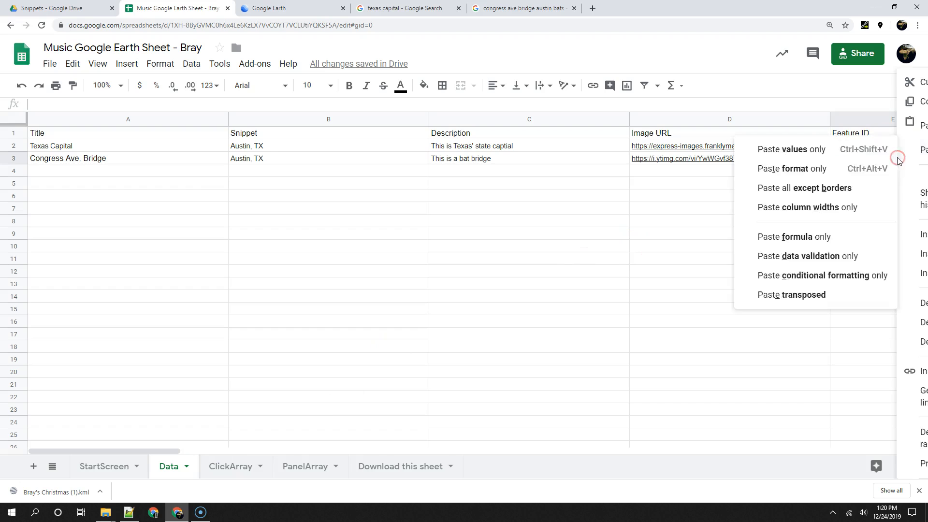
mouse_move(923, 150)
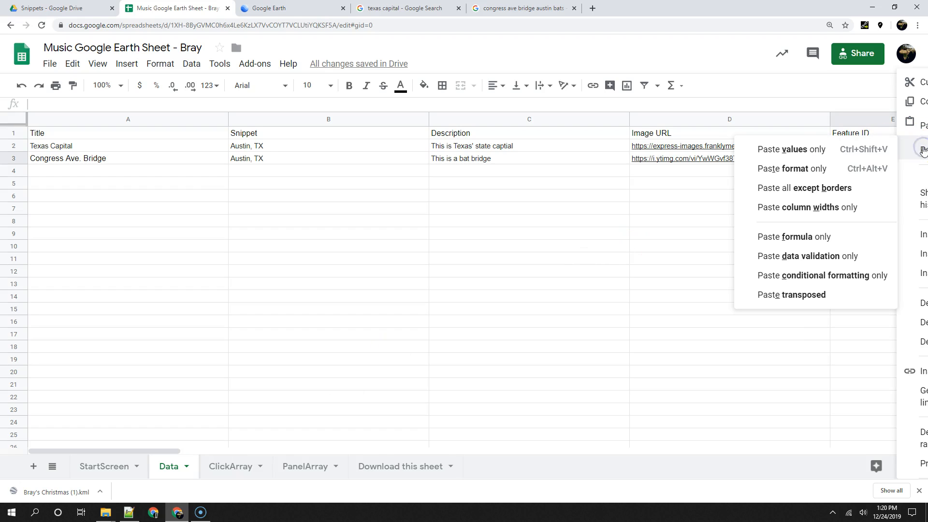
left_click(923, 128)
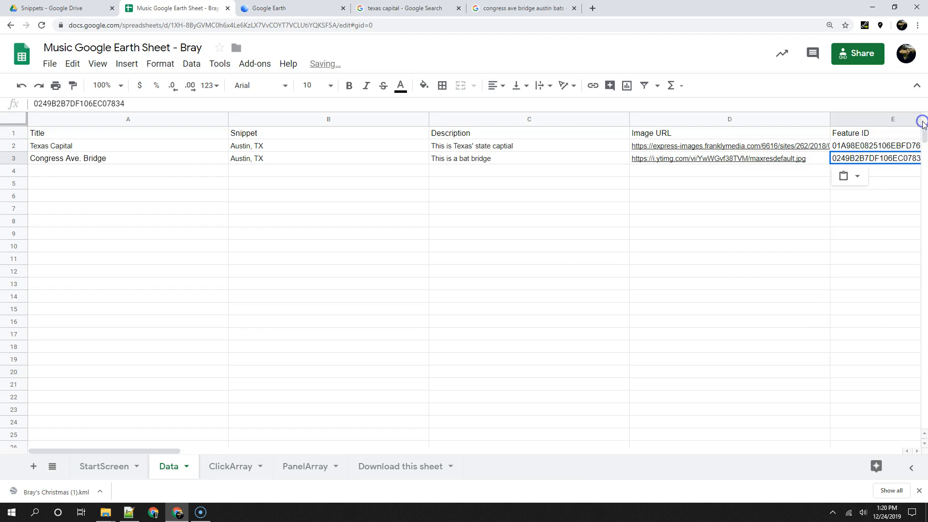
Set FlyTo to FlytoOrbit for the Texas Capital row and to Flyto for the Congress Ave. Bridge row.
scroll(796, 271, "right", 4)
scroll(800, 272, "left", 2)
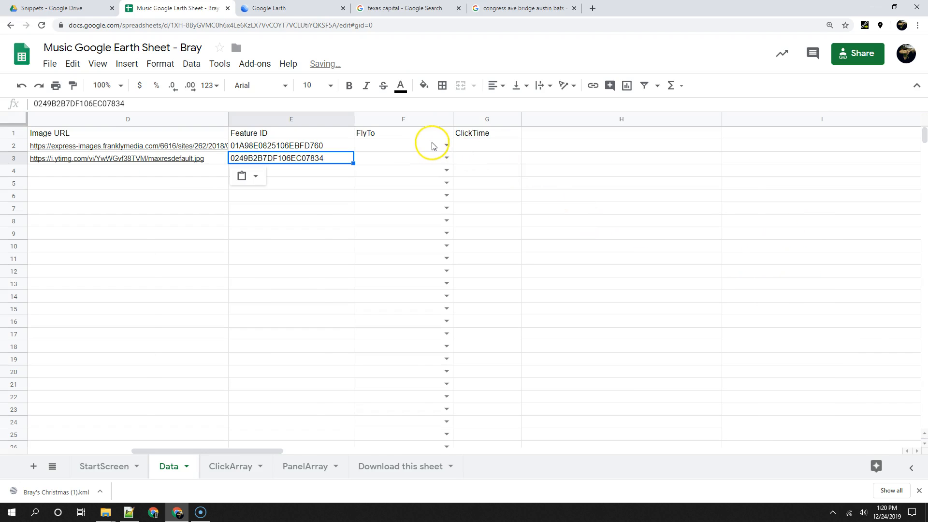
left_click(447, 146)
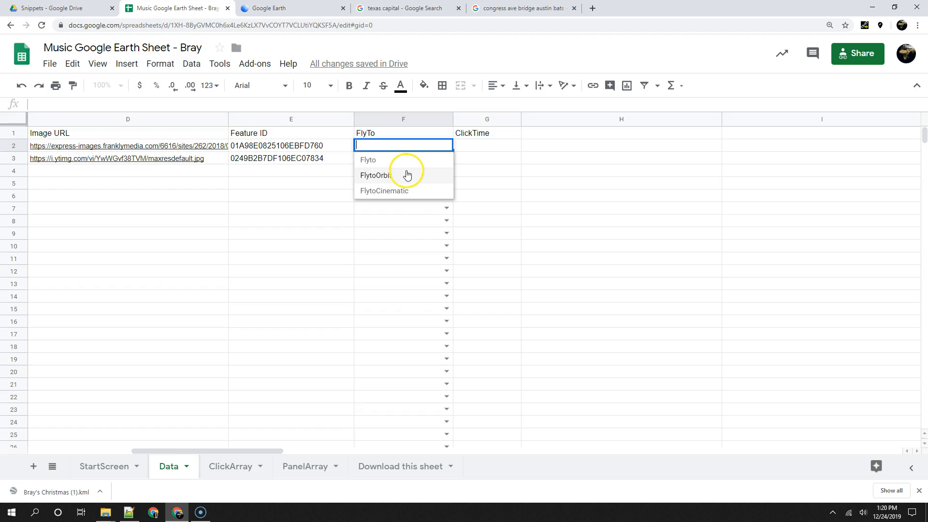
left_click(407, 175)
left_click(446, 158)
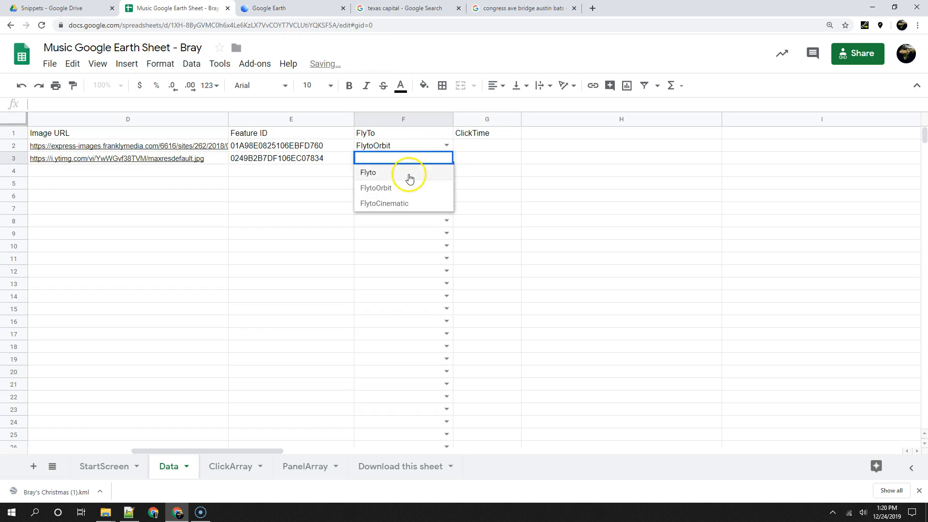
left_click(408, 175)
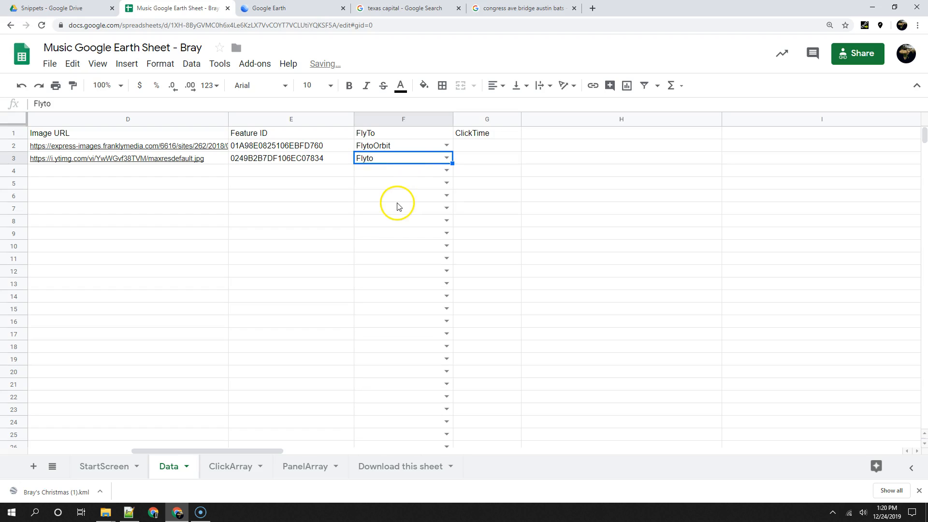
Enter a ClickTime of 5 for the Texas Capital row and 20 for the Congress Ave. Bridge row.
left_click(484, 145)
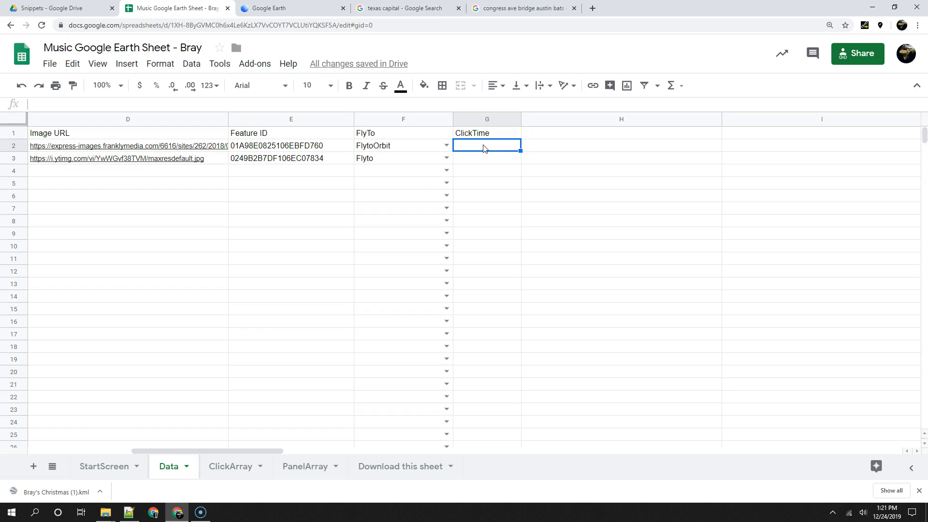
type("2")
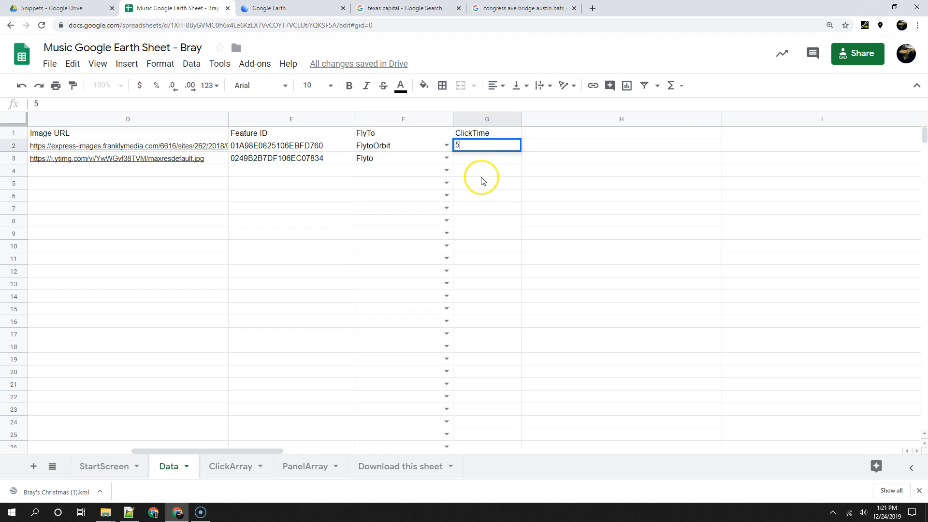
left_click(467, 157)
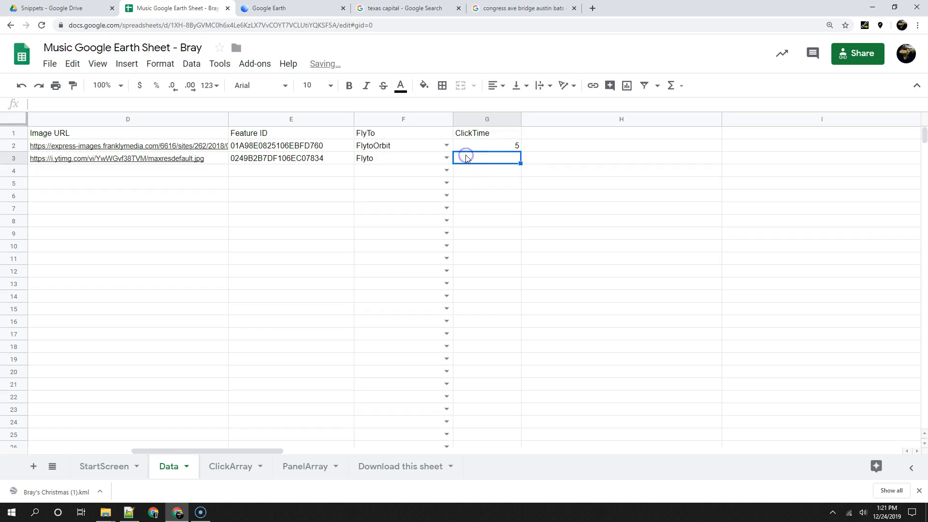
type("20")
key("Tab")
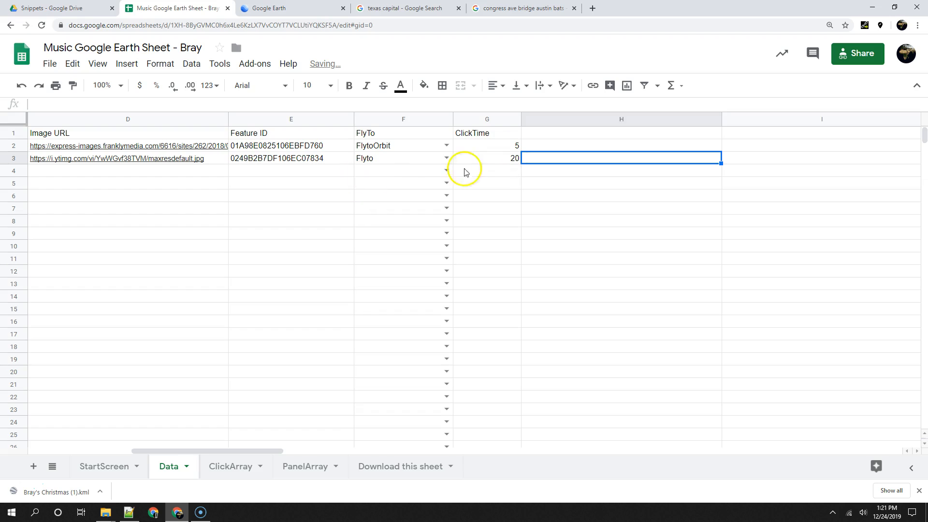
Download the "Download this sheet" sheet as tab-separated values into the VoyagerSearch folder under the suggested file name.
scroll(514, 304, "left", 5)
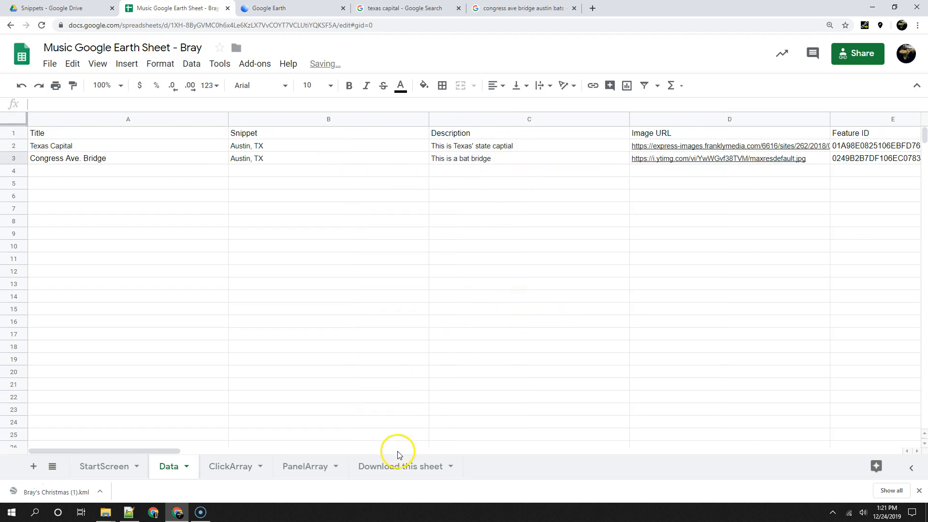
left_click(391, 466)
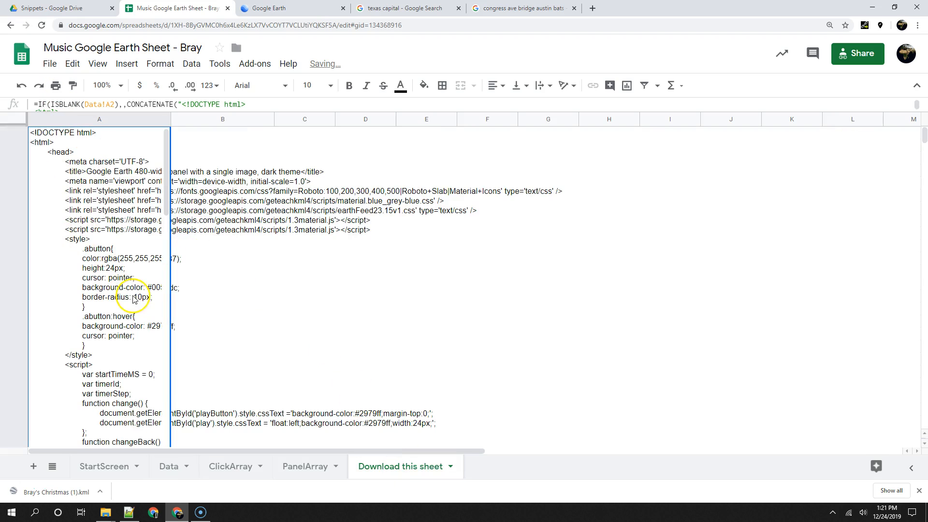
scroll(134, 300, "down", 5)
scroll(134, 295, "up", 5)
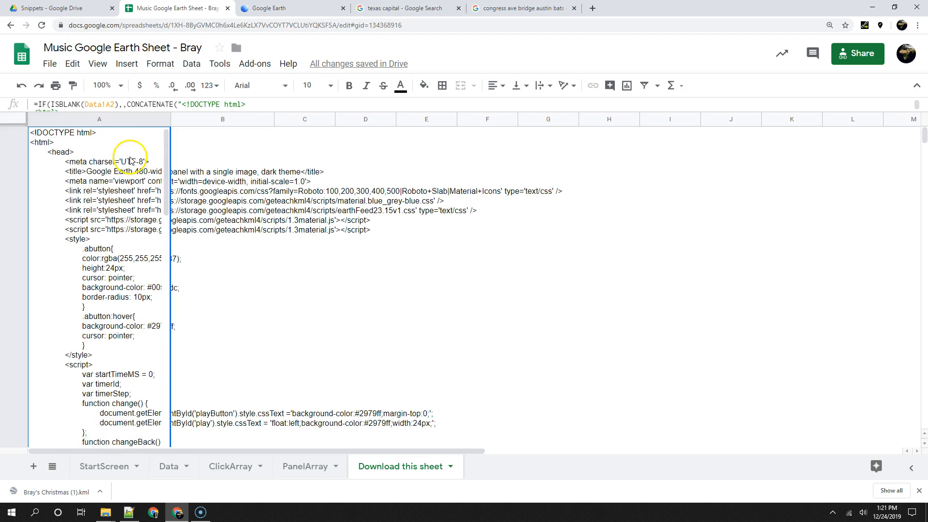
left_click(50, 65)
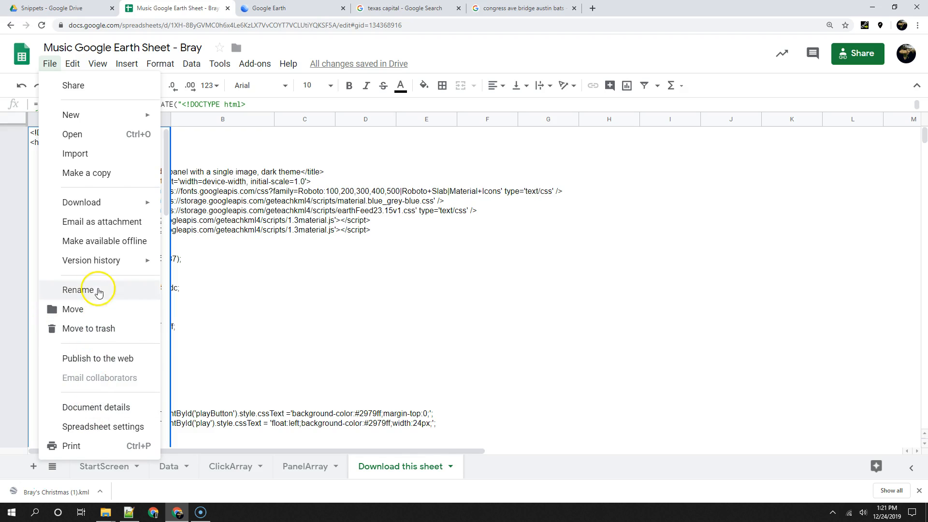
mouse_move(102, 207)
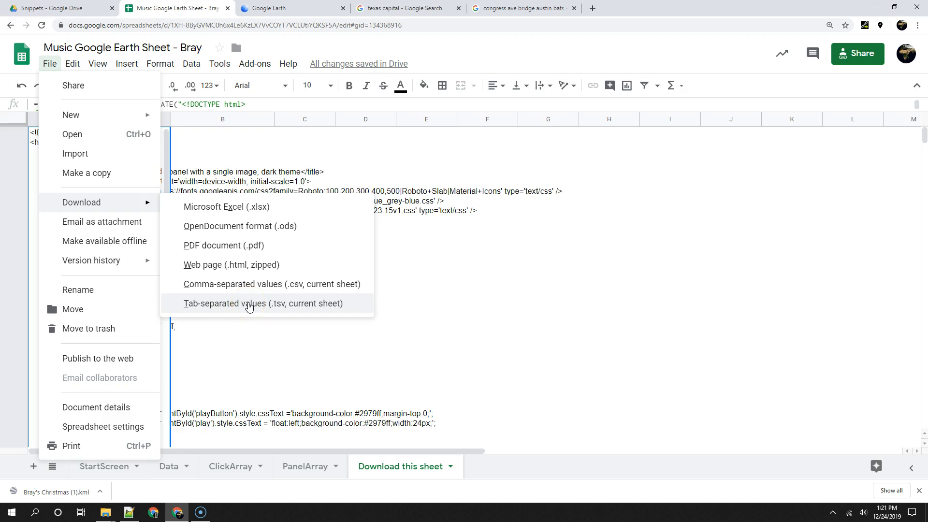
left_click(249, 303)
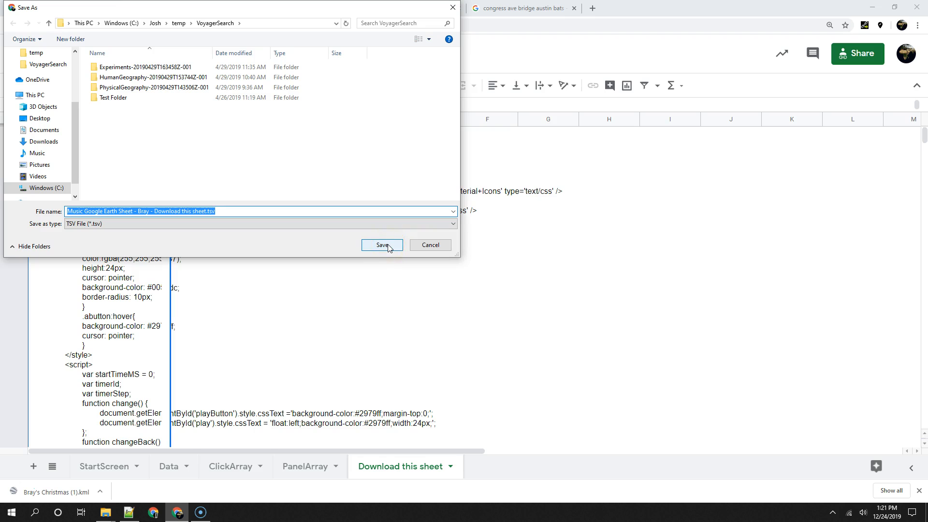
left_click(382, 245)
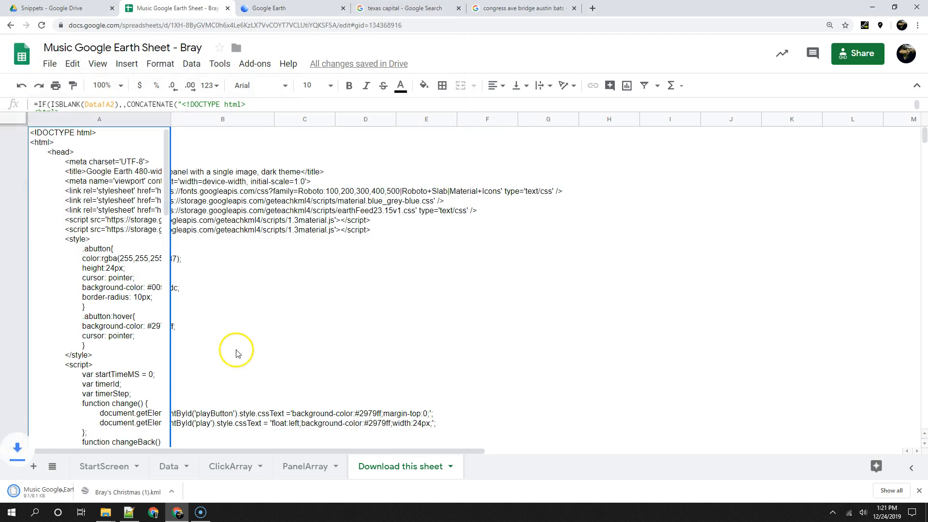
Show the downloaded TSV file in its VoyagerSearch folder and sort the files by date modified, newest first.
left_click(99, 491)
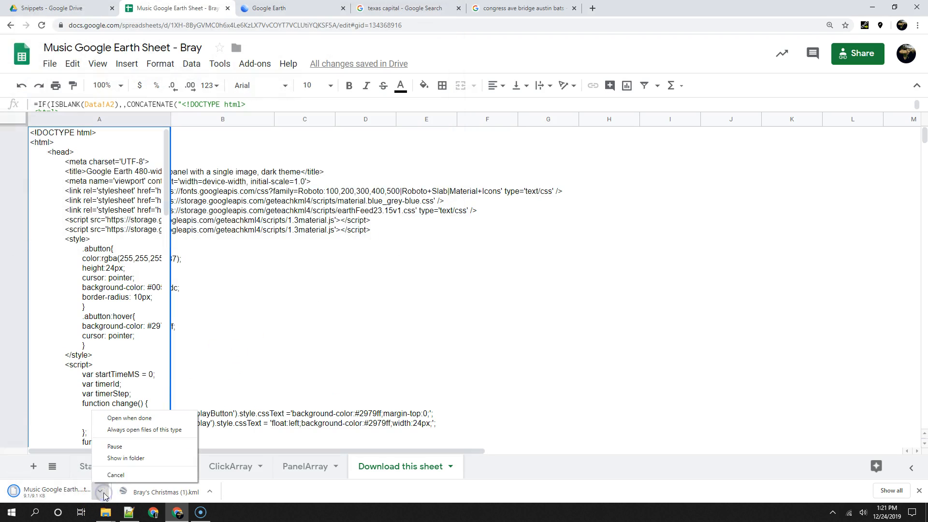
left_click(148, 457)
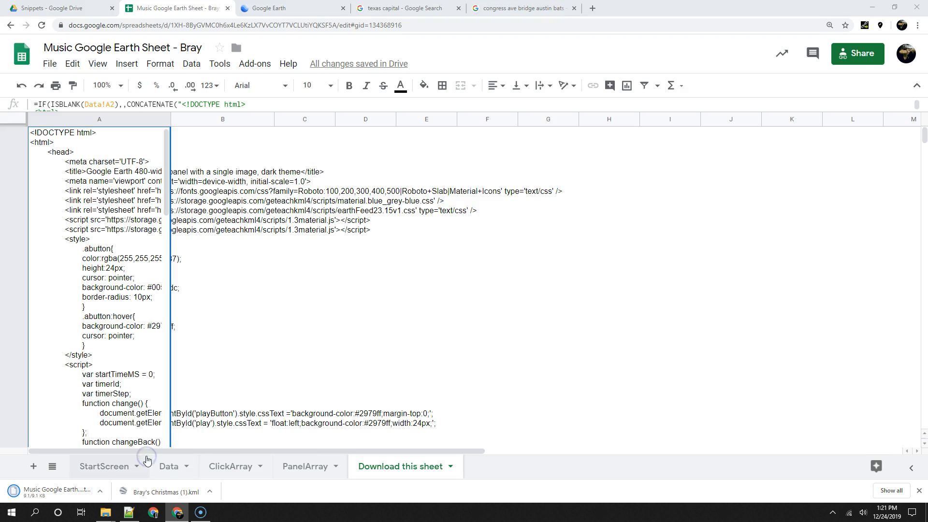
left_click(177, 476)
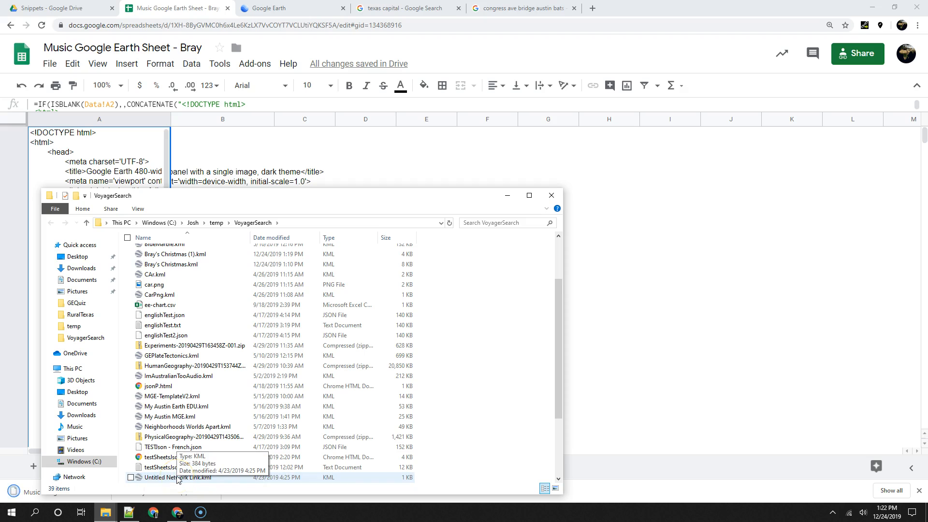
left_click(188, 459)
left_click(181, 478)
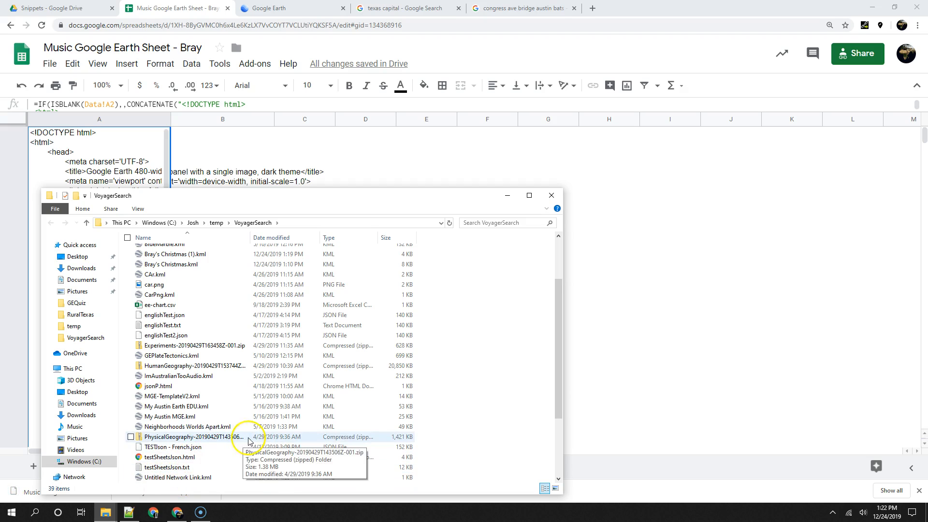
left_click(275, 238)
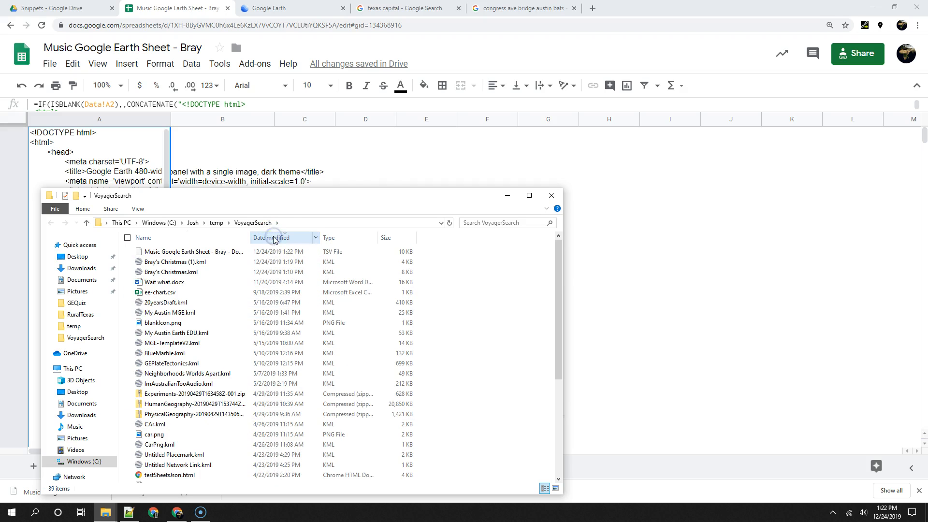
Open the downloaded TSV file in Notepad++, look through the generated HTML and select all of it for copying.
right_click(202, 252)
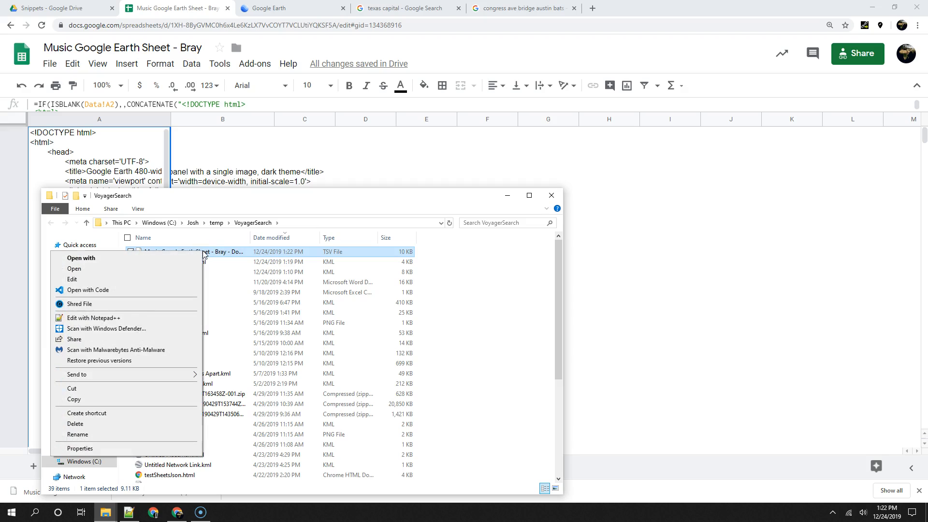
left_click(157, 317)
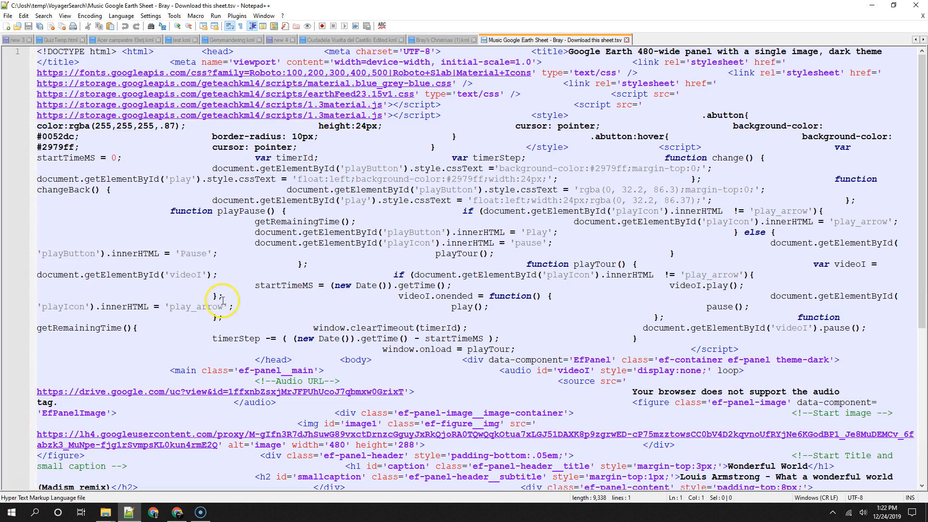
scroll(327, 315, "down", 8)
scroll(338, 314, "up", 9)
scroll(337, 314, "down", 9)
scroll(337, 314, "up", 8)
key("ctrl+a")
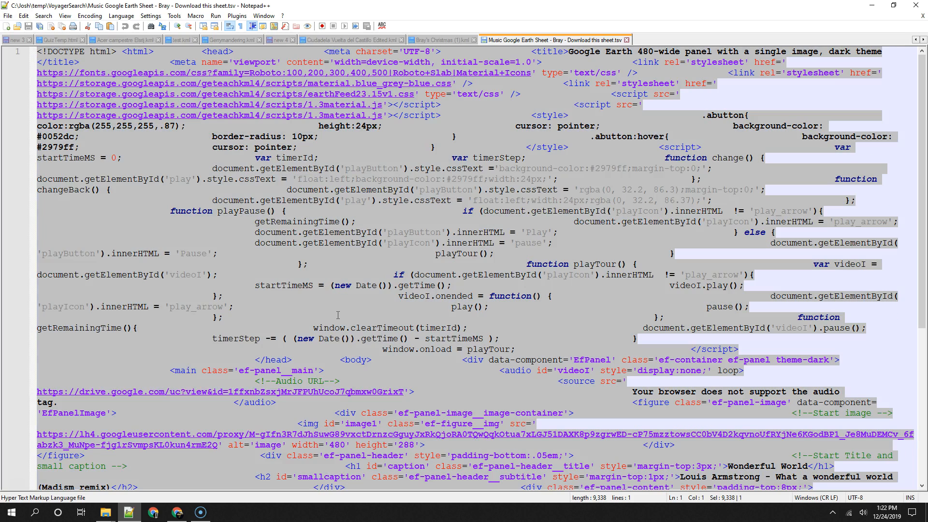
Switch to the Google Earth project, open the Start Screen placemark for editing and change its description to HTML mode.
left_click(178, 514)
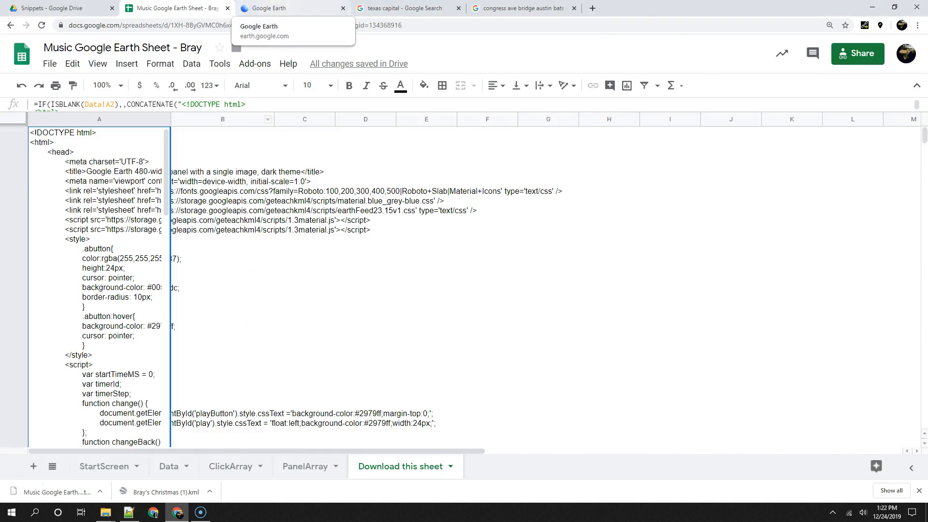
left_click(270, 9)
left_click(155, 199)
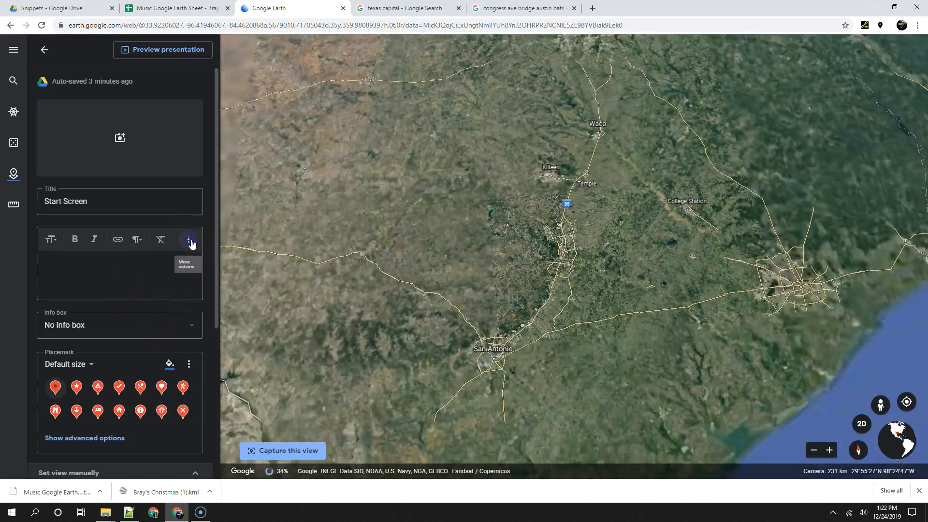
left_click(189, 240)
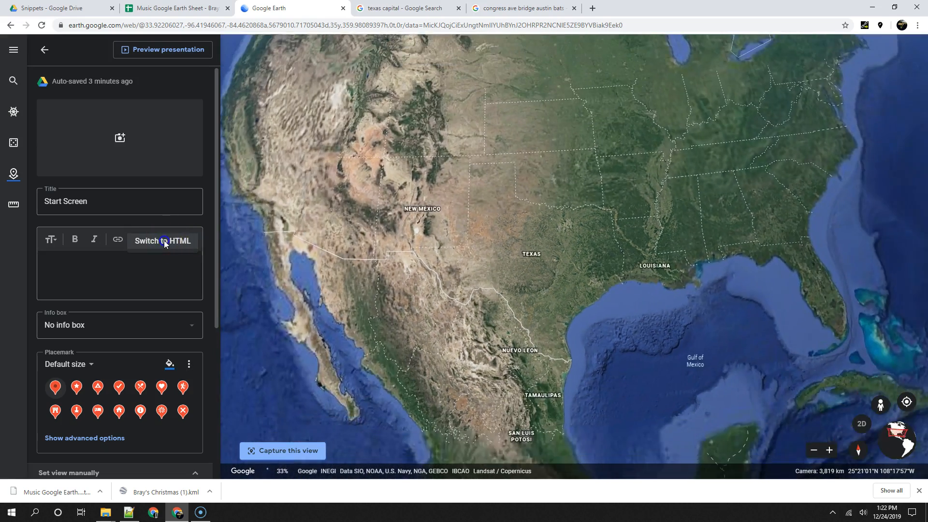
left_click(164, 241)
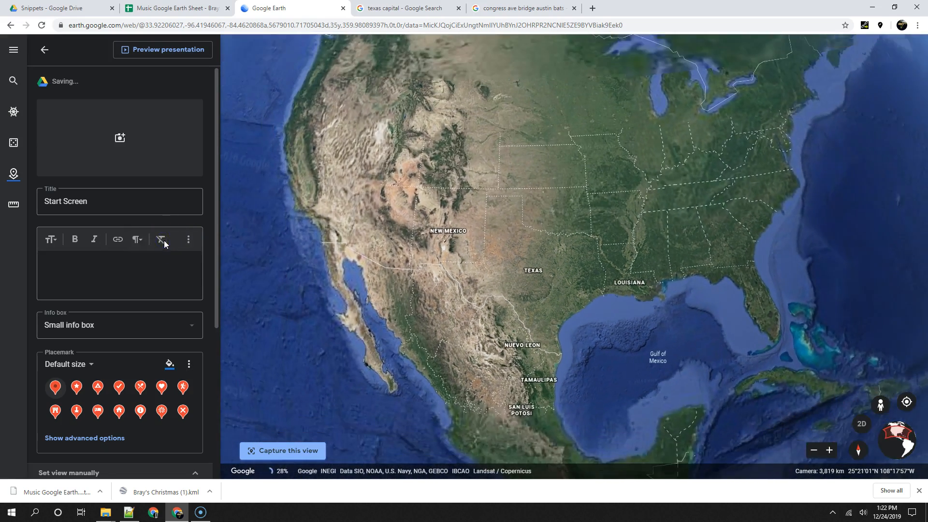
Replace the default HTML of the Start Screen placemark with the code copied from the TSV file.
left_click(77, 347)
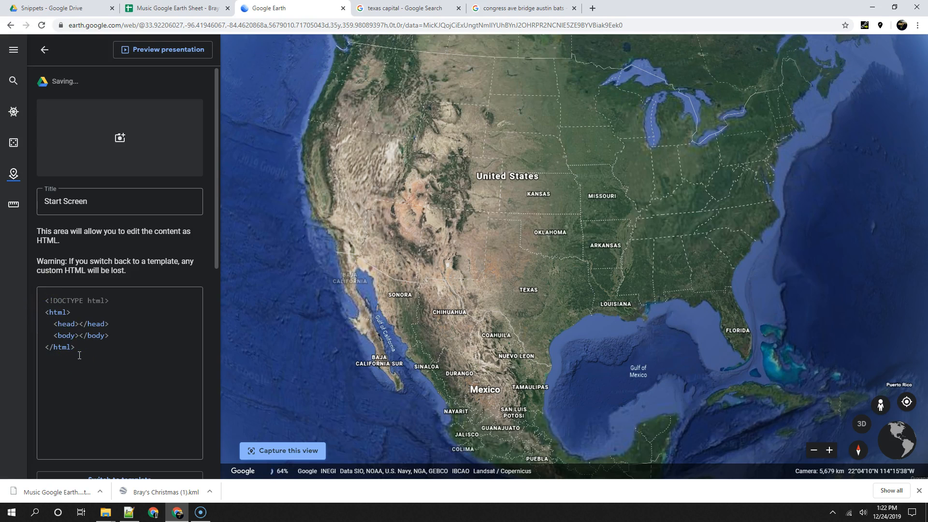
key("ctrl+a")
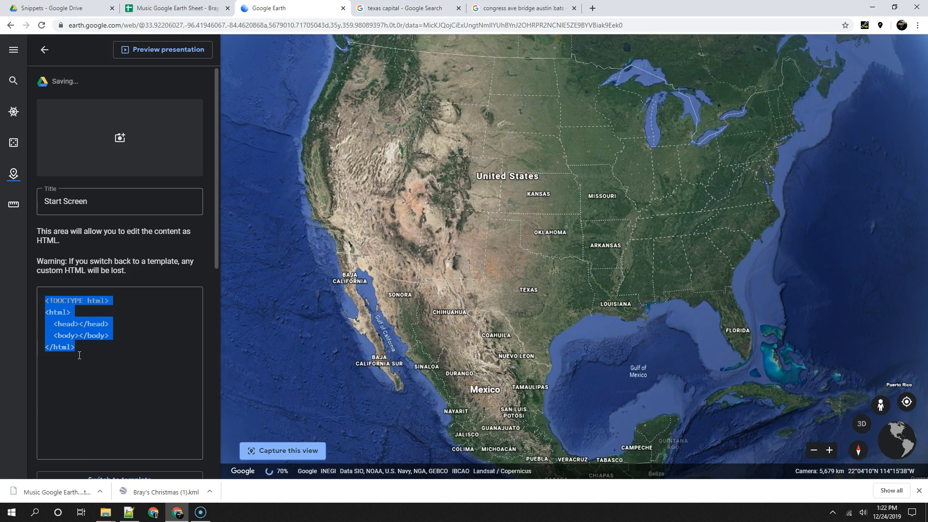
key("ctrl+v")
scroll(118, 356, "down", 5)
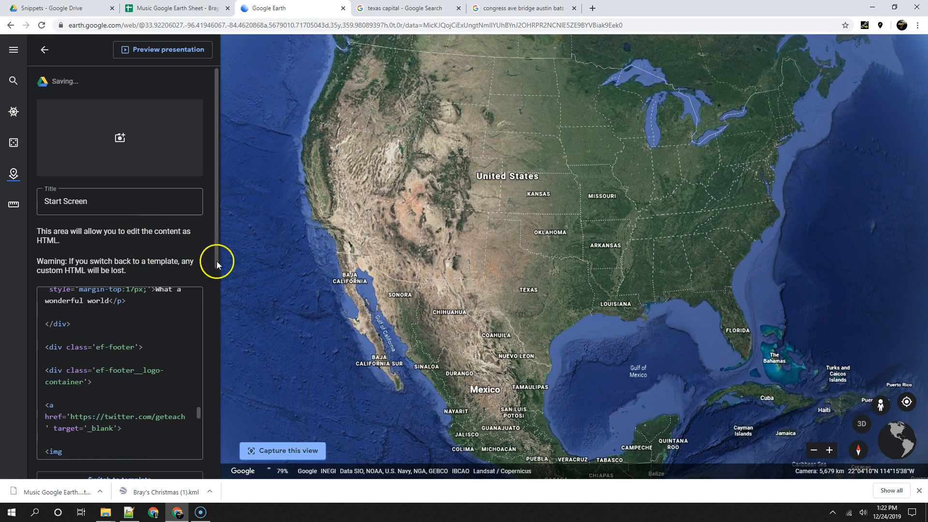
Set the Start Screen placemark's info box to Large info box and look back over the pasted code.
scroll(206, 269, "down", 5)
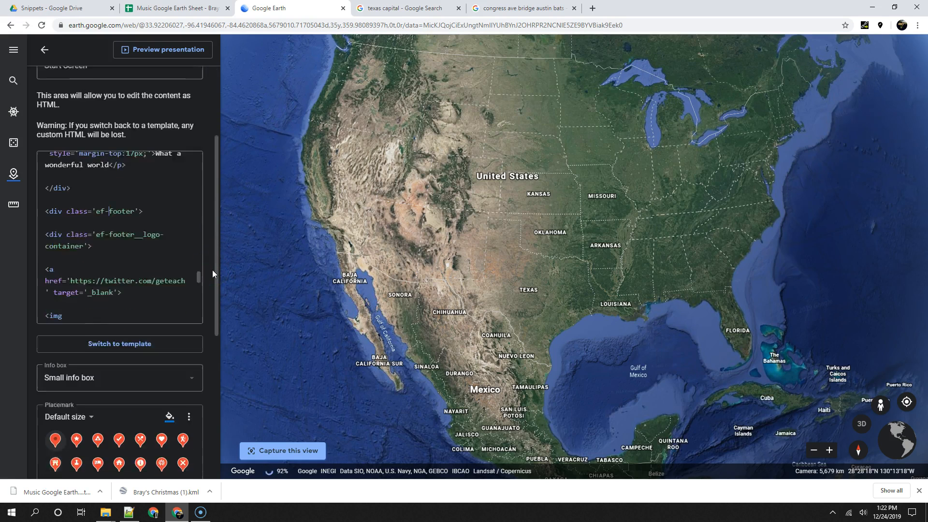
left_click(164, 344)
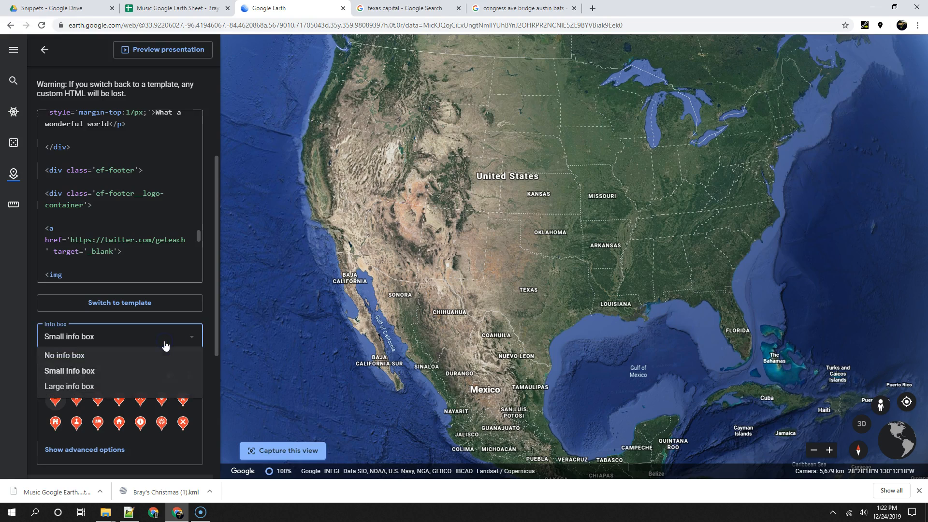
left_click(119, 390)
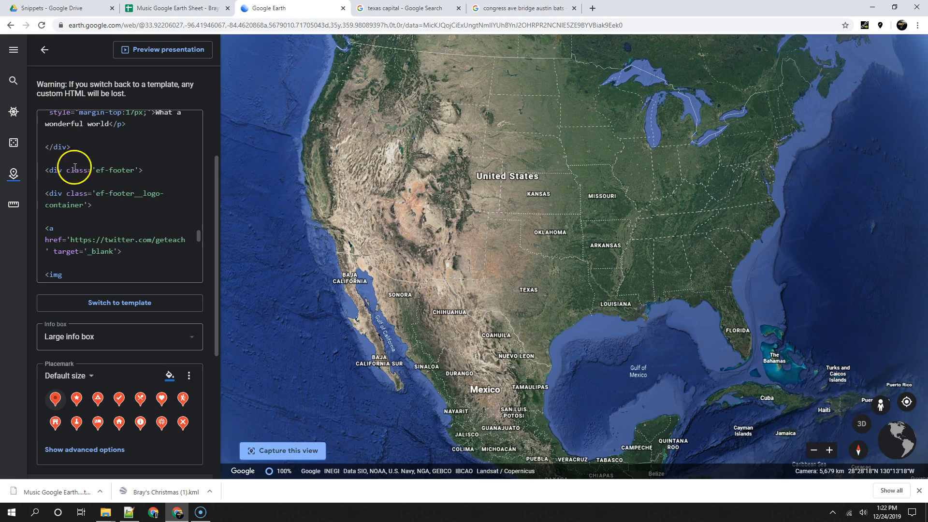
scroll(72, 124, "up", 5)
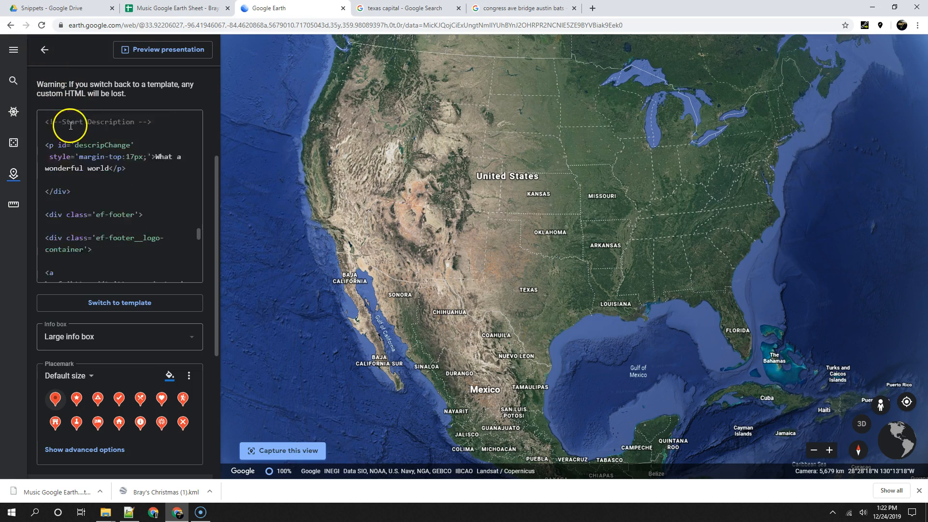
scroll(72, 125, "up", 10)
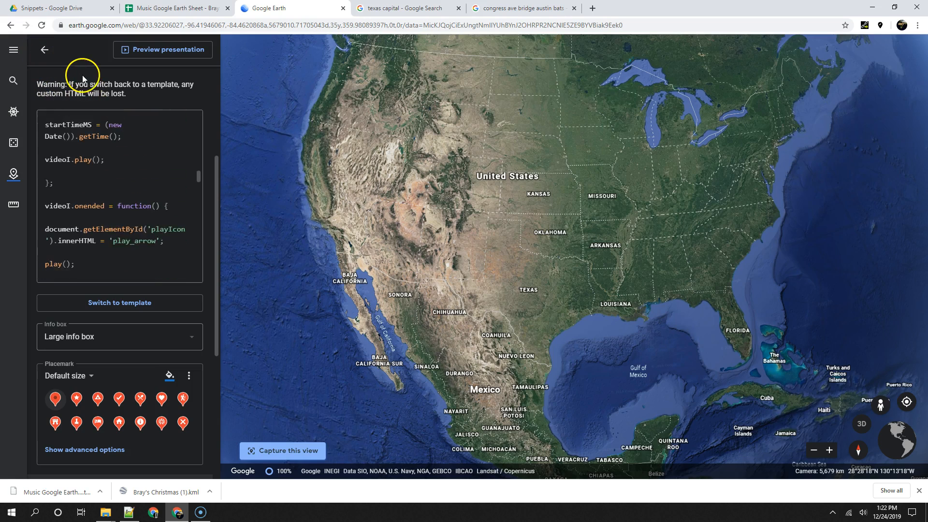
scroll(81, 77, "up", 4)
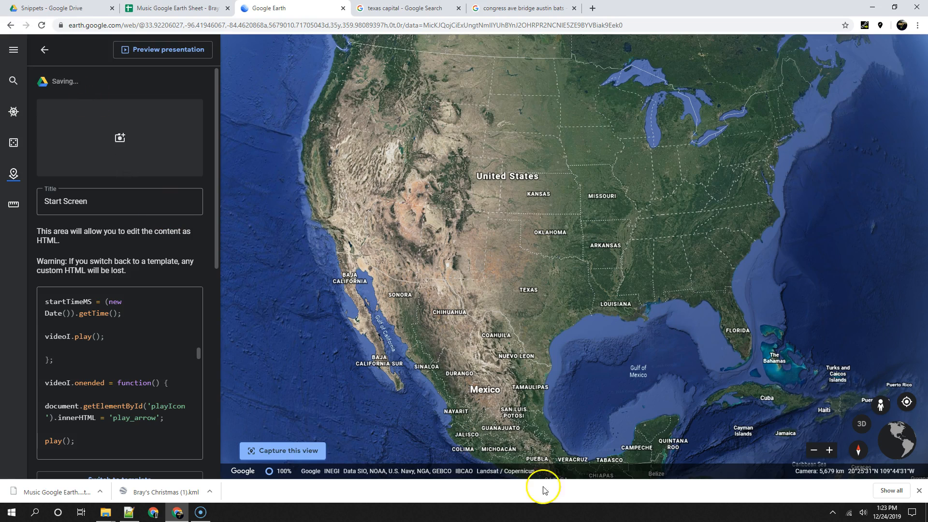
left_click(921, 489)
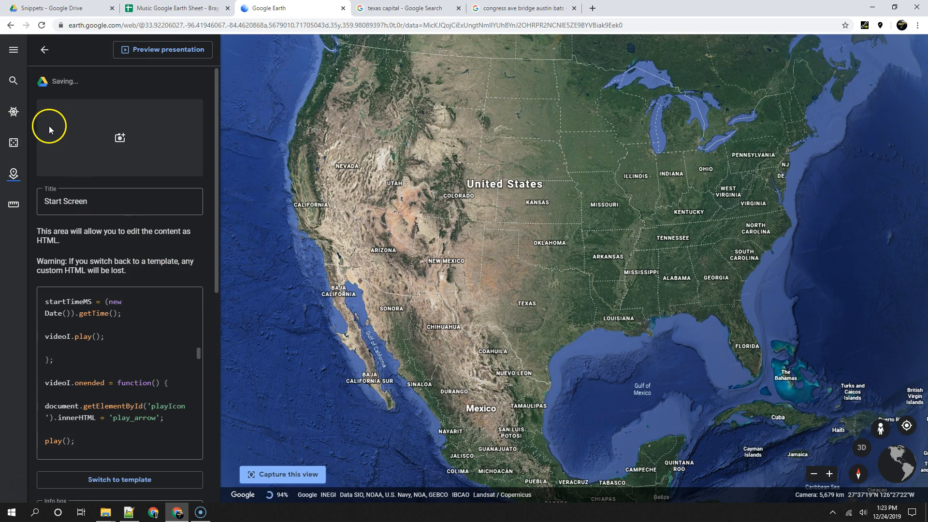
left_click(80, 138)
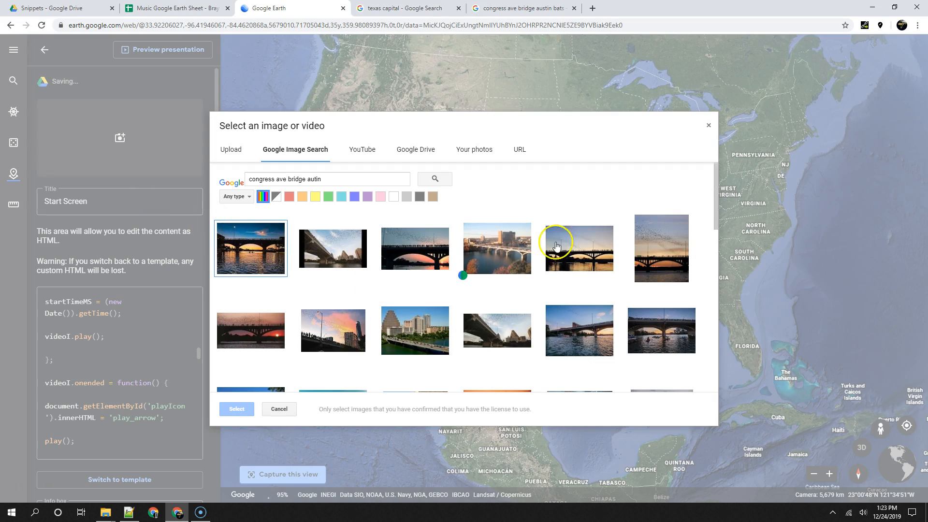
left_click(708, 126)
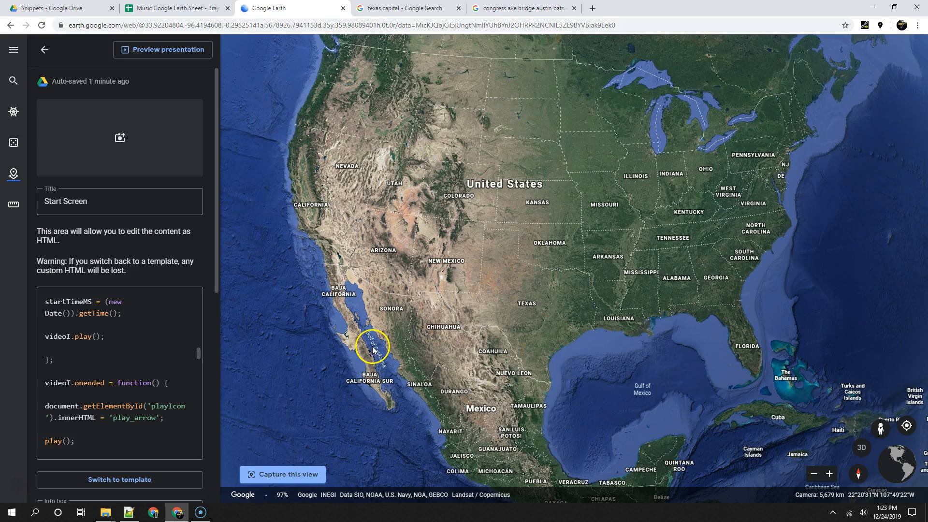
Return to the project's feature list and present the project, restarting the presentation once to load the Start Screen panel.
left_click(42, 50)
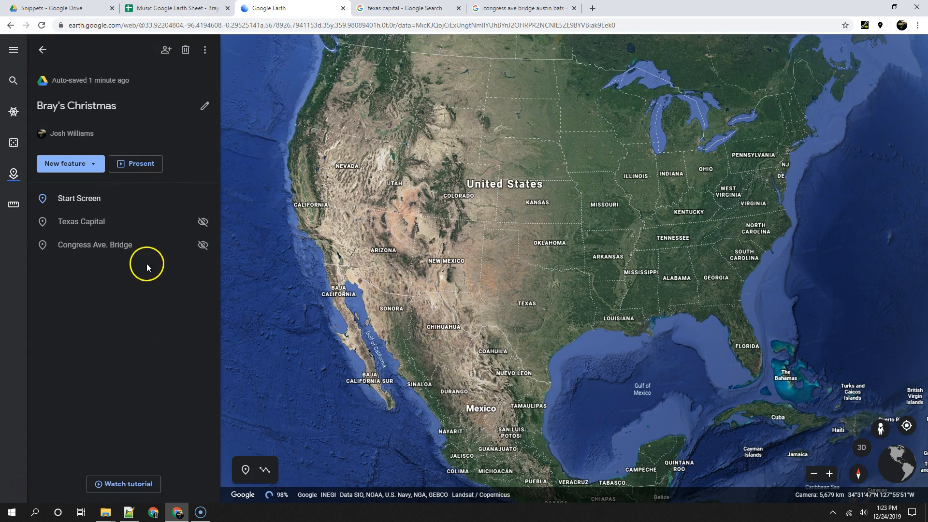
left_click(136, 163)
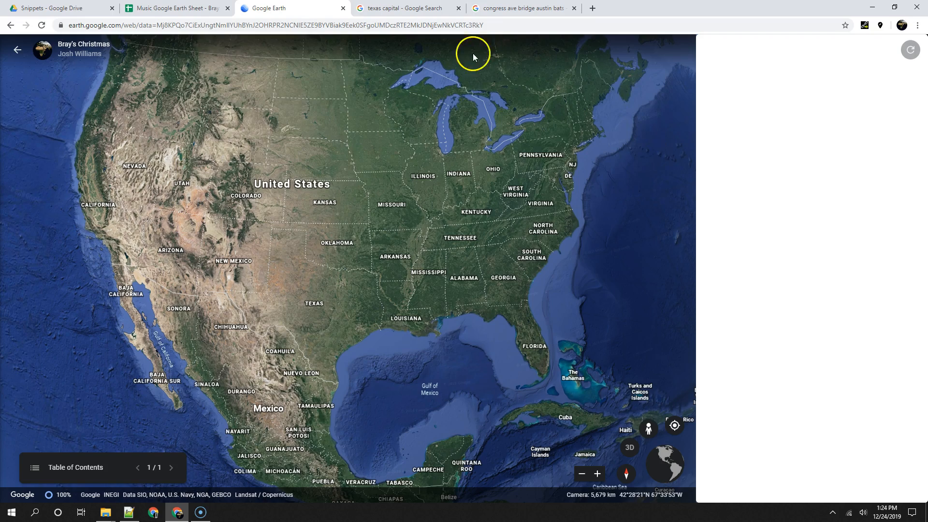
left_click(15, 49)
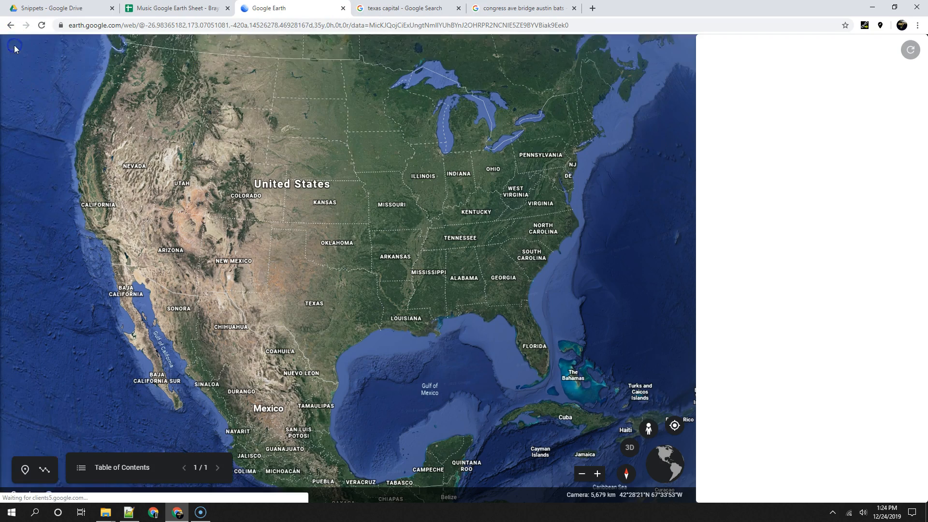
left_click(137, 165)
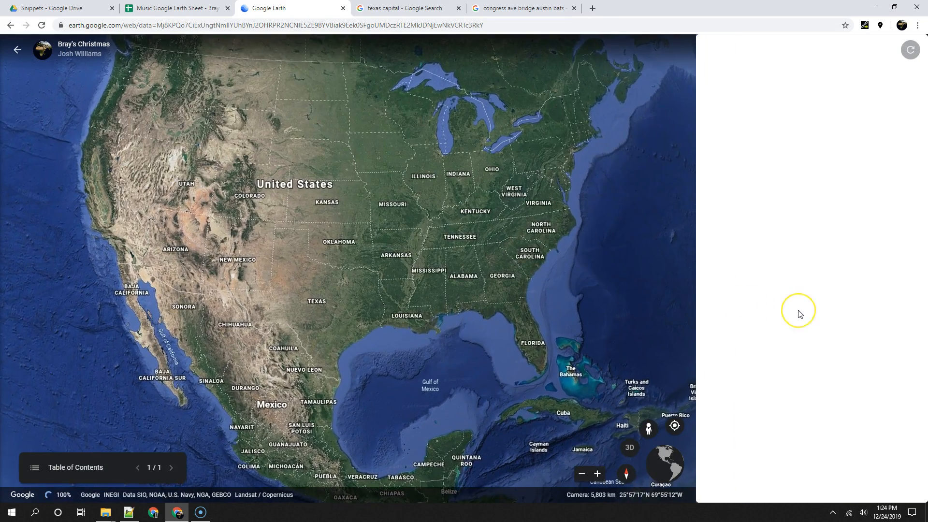
left_click(798, 301)
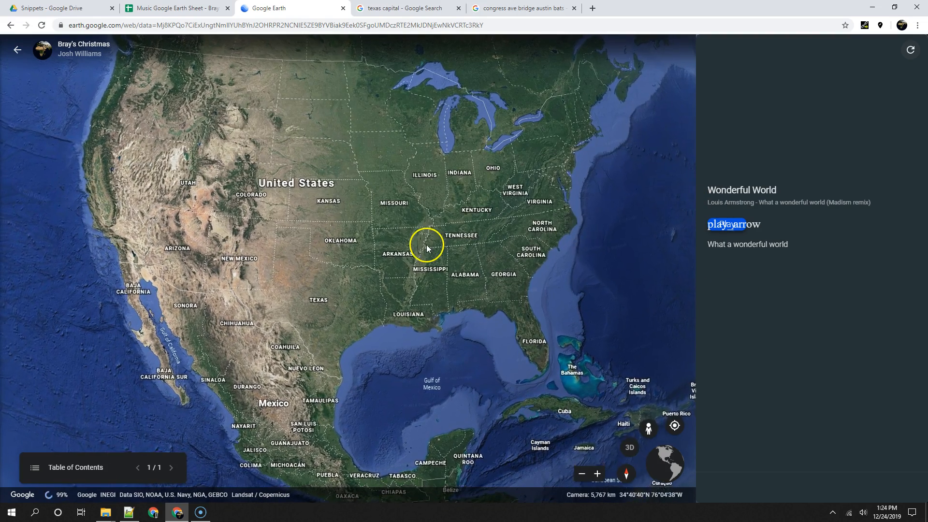
Check the browser's developer console for errors, close it and restart the presentation.
key("F12")
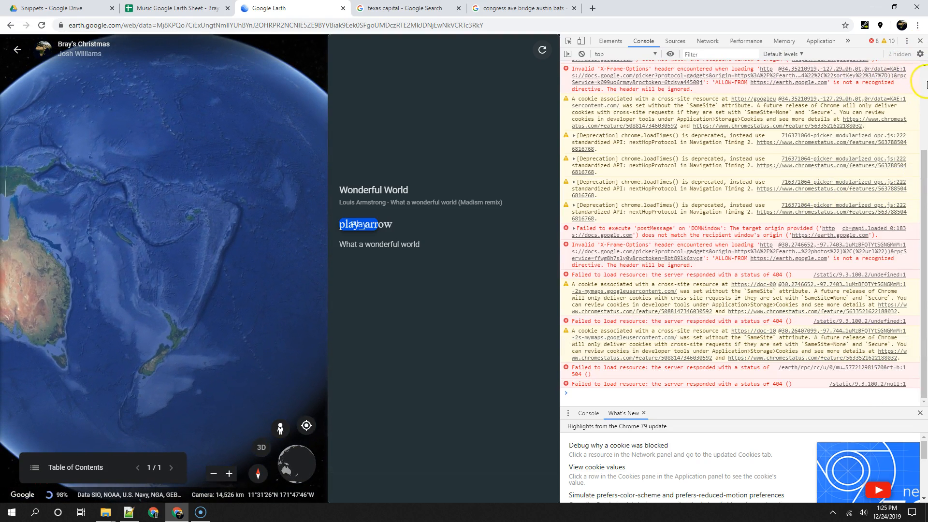
left_click(920, 44)
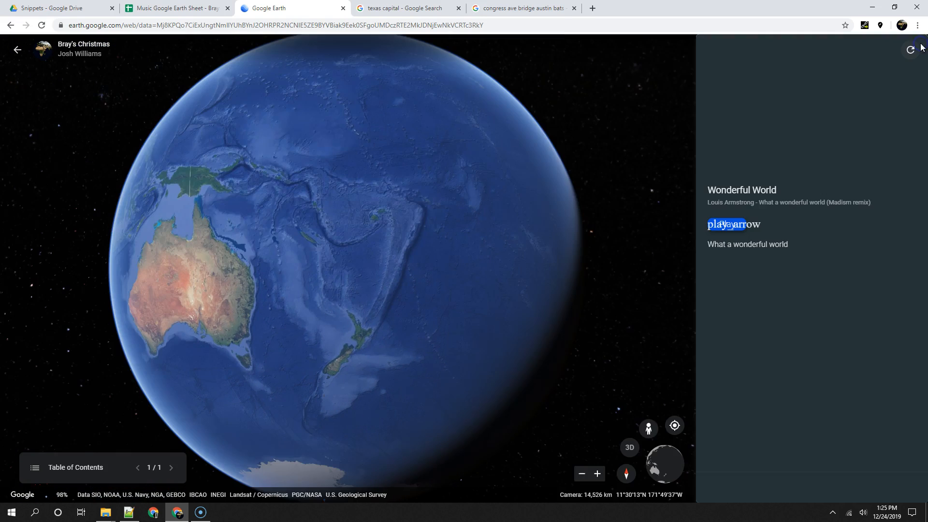
left_click(17, 49)
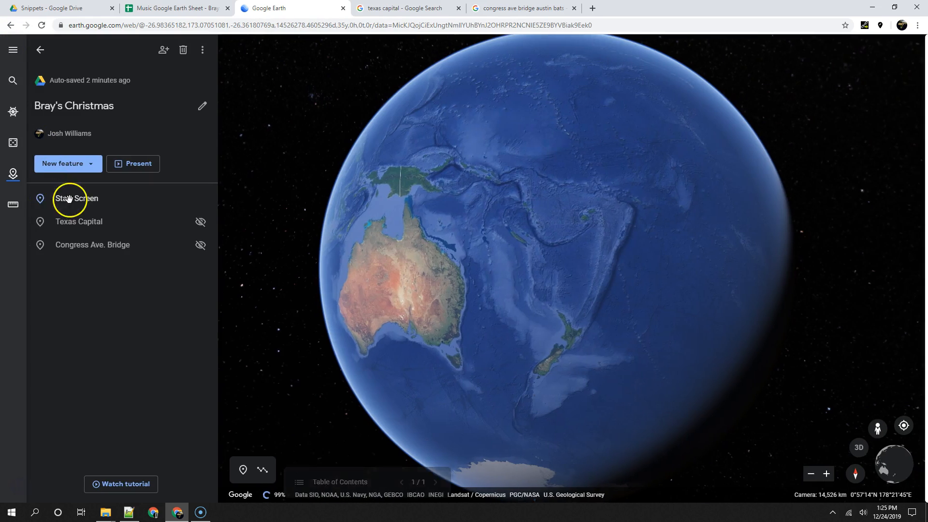
left_click(147, 167)
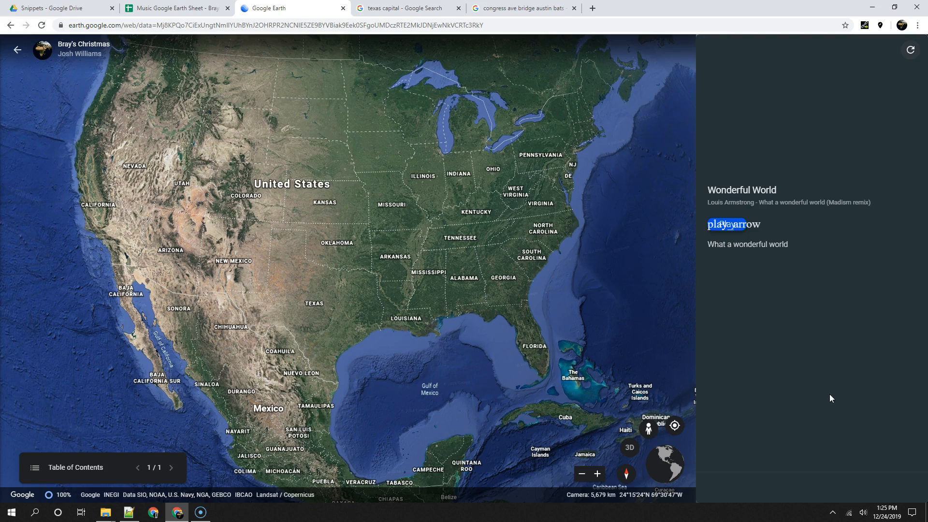
Test playing and pausing the tour in the Wonderful World panel and reload the panel's frame.
left_click(732, 225)
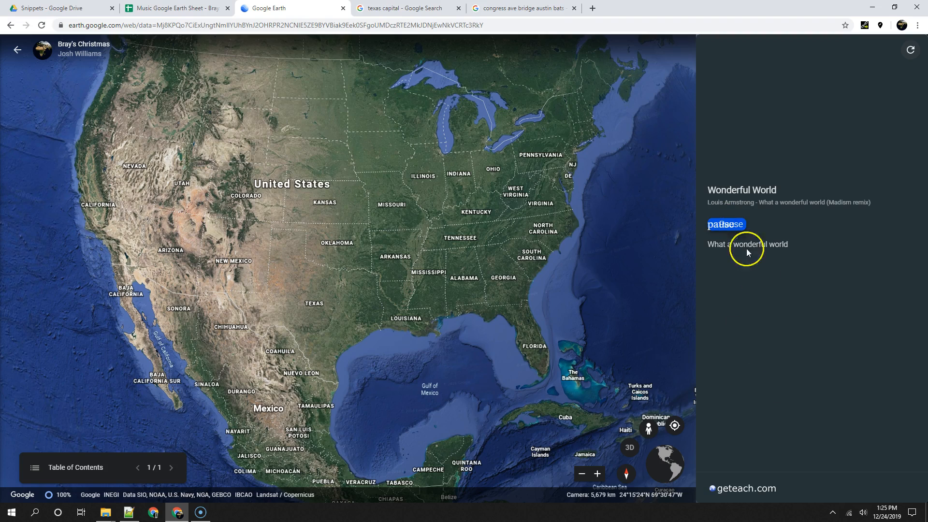
left_click(731, 226)
right_click(802, 273)
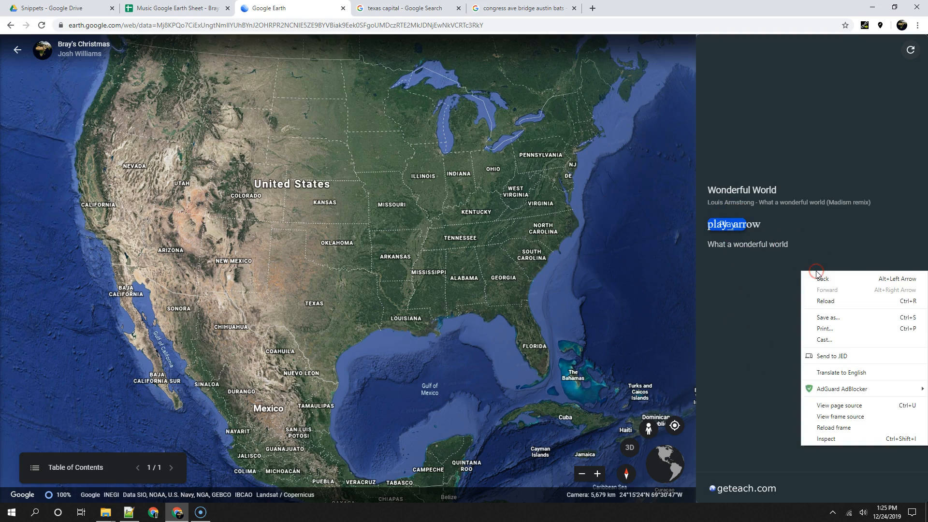
left_click(832, 429)
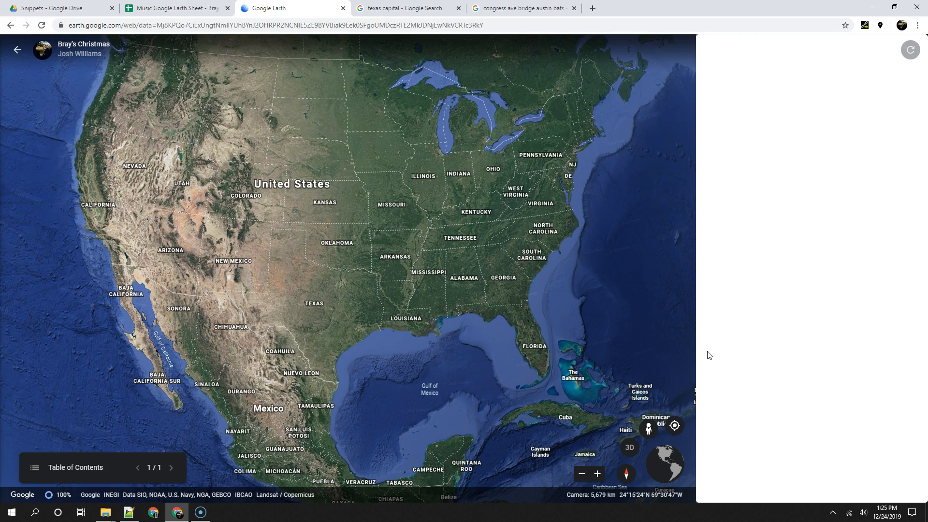
Restart the presentation, play the Wonderful World music tour through to the Congress Ave. Bridge stop and pause it there.
left_click(12, 52)
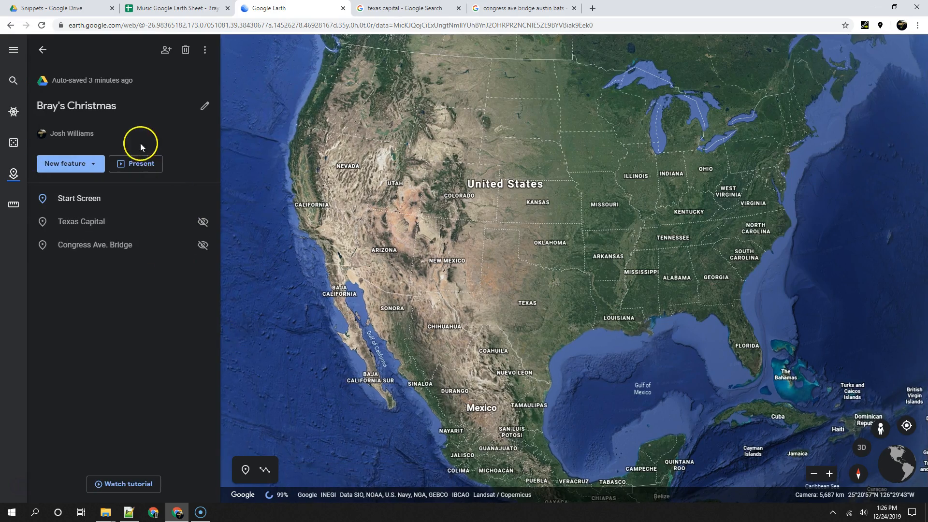
left_click(141, 164)
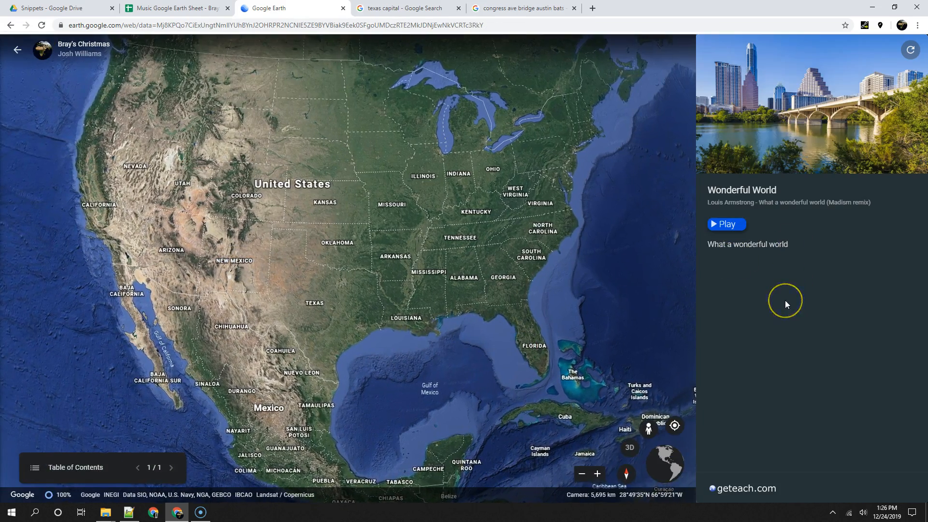
left_click(727, 225)
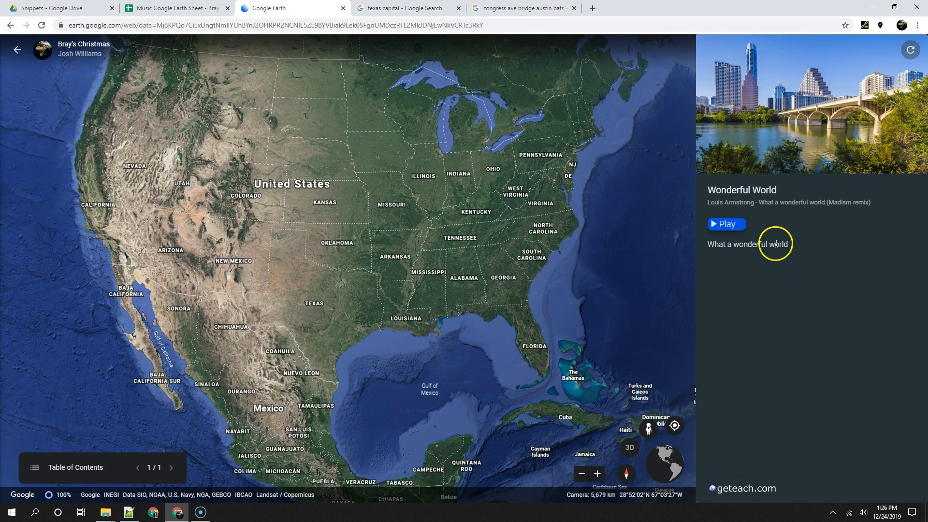
left_click(738, 229)
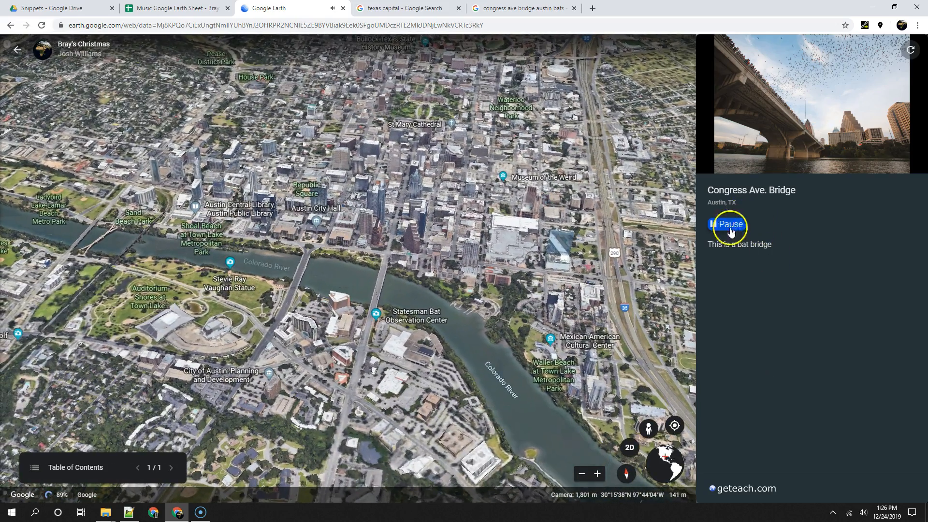
left_click(720, 224)
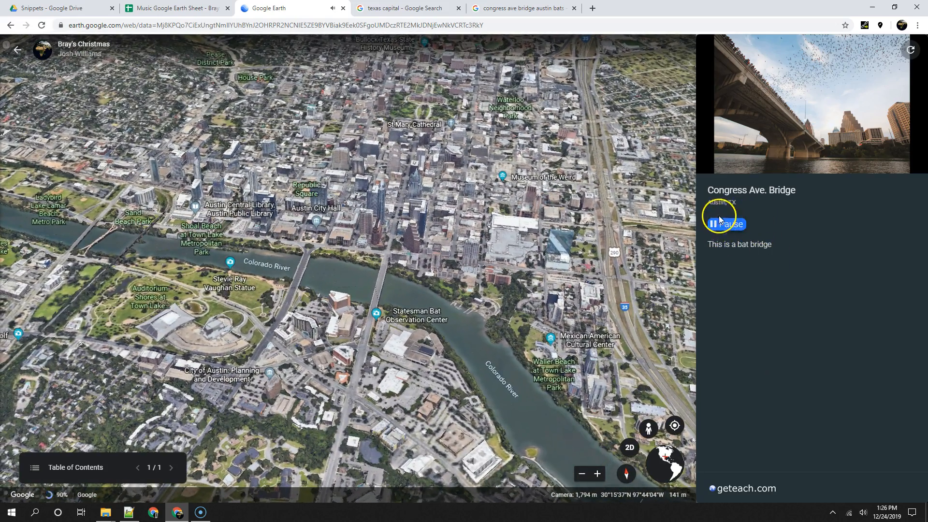